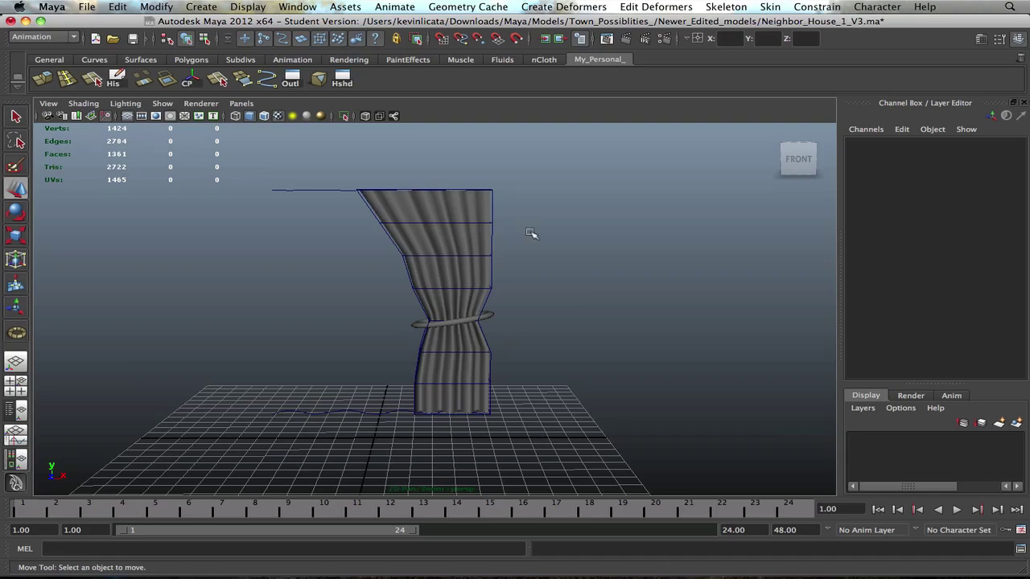
Orbit and zoom around the finished curtain to inspect it from several angles
{"action": "mouse_move", "coordinate": [531, 233]}
{"action": "left_mouse_down", "text": "alt"}
{"action": "mouse_move", "coordinate": [471, 230]}
{"action": "mouse_move", "coordinate": [547, 238]}
{"action": "left_mouse_up", "text": "alt"}
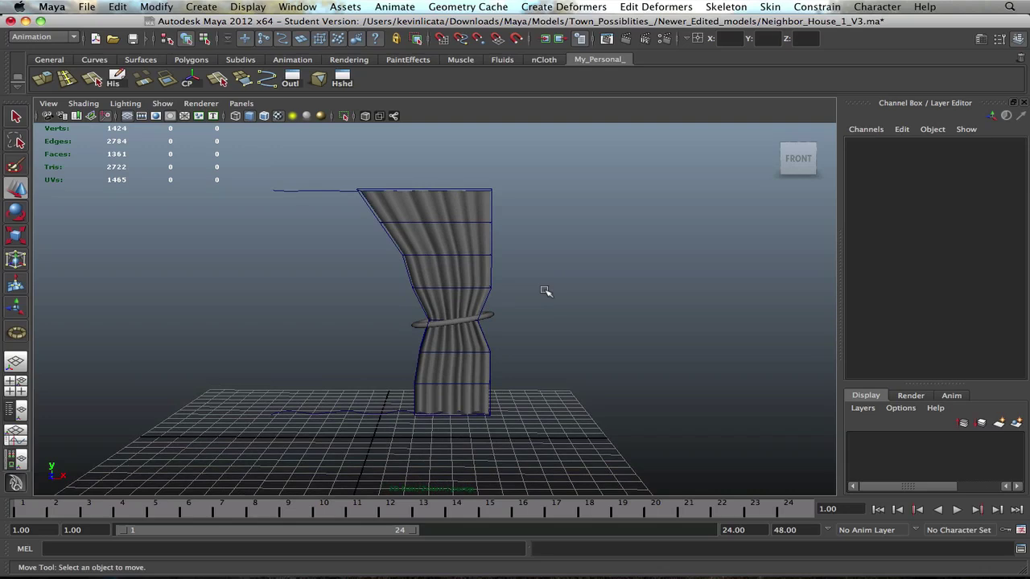
{"action": "scroll", "coordinate": [545, 291], "scroll_direction": "up", "scroll_amount": 3}
{"action": "scroll", "coordinate": [545, 291], "scroll_direction": "down", "scroll_amount": 3}
{"action": "left_click_drag", "start_coordinate": [541, 291], "coordinate": [519, 271], "text": "alt"}
{"action": "scroll", "coordinate": [534, 293], "scroll_direction": "up", "scroll_amount": 3}
{"action": "scroll", "coordinate": [532, 293], "scroll_direction": "down", "scroll_amount": 3}
{"action": "scroll", "coordinate": [498, 241], "scroll_direction": "up", "scroll_amount": 3}
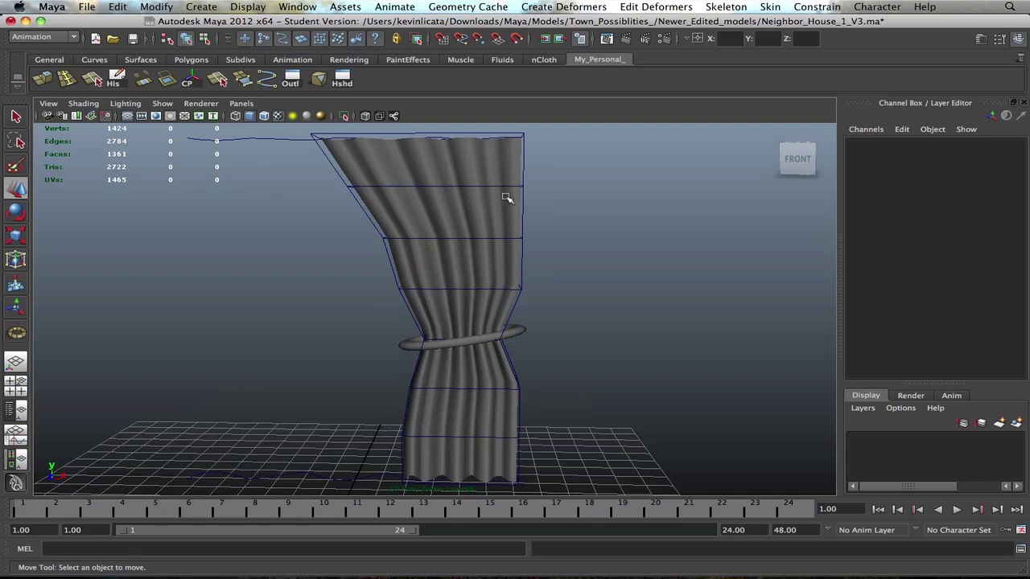
{"action": "left_click_drag", "start_coordinate": [510, 195], "coordinate": [436, 197], "text": "alt"}
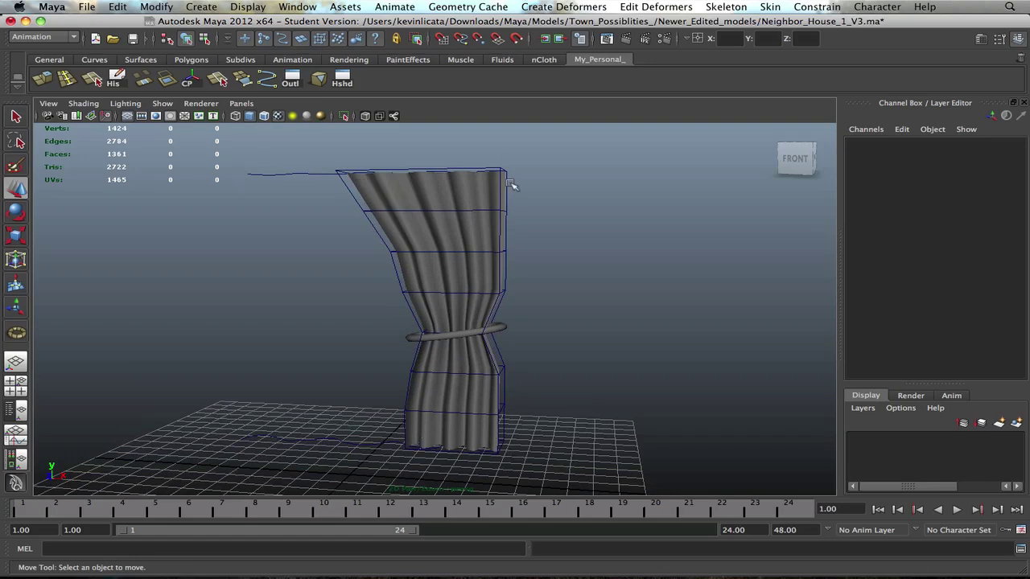
{"action": "left_click_drag", "start_coordinate": [405, 338], "coordinate": [439, 336], "text": "alt"}
{"action": "left_click_drag", "start_coordinate": [460, 274], "coordinate": [400, 202], "text": "alt"}
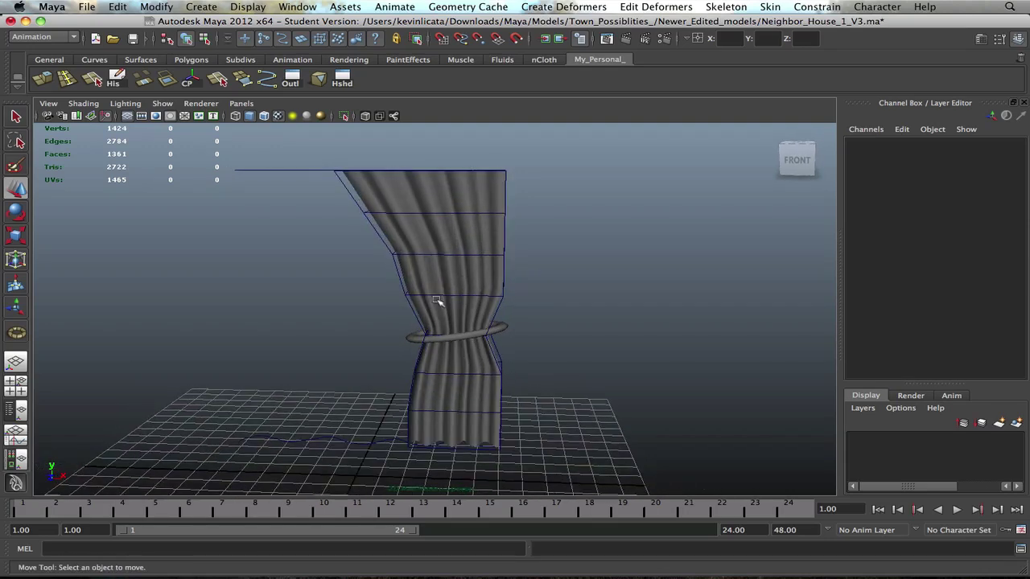
{"action": "scroll", "coordinate": [437, 299], "scroll_direction": "up", "scroll_amount": 3}
{"action": "scroll", "coordinate": [437, 299], "scroll_direction": "down", "scroll_amount": 3}
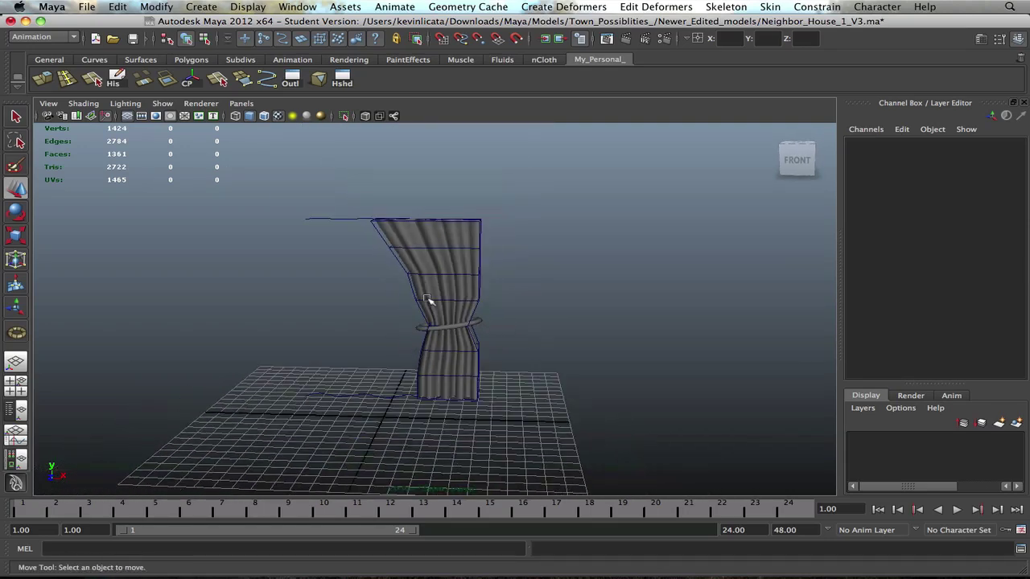
{"action": "left_click_drag", "start_coordinate": [453, 308], "coordinate": [475, 271], "text": "alt"}
Delete the curtain, tie-back ring and leftover curve, then start a new scene without saving
{"action": "left_click", "coordinate": [437, 241]}
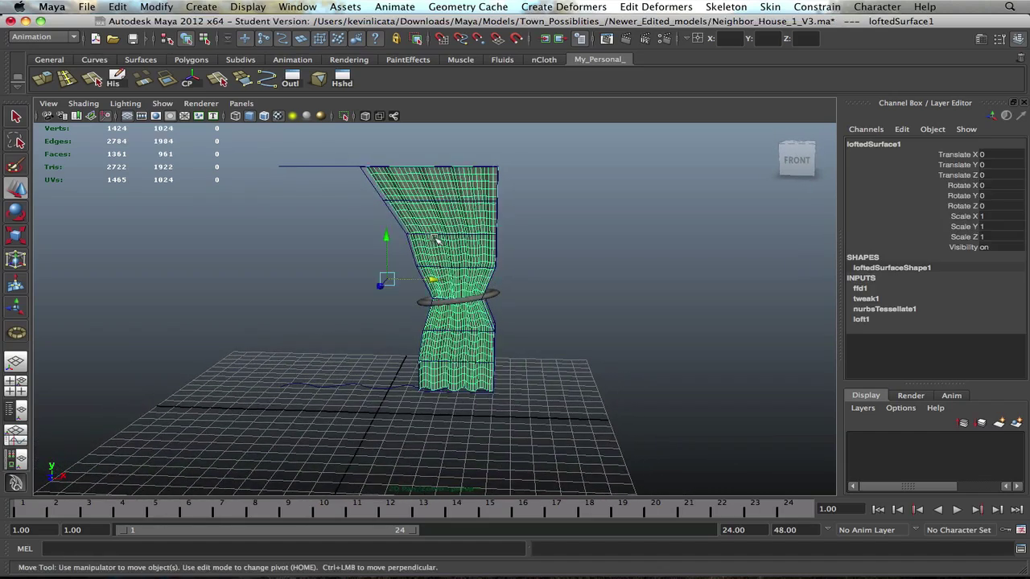
{"action": "key", "text": "Delete"}
{"action": "left_click", "coordinate": [496, 301]}
{"action": "key", "text": "Delete"}
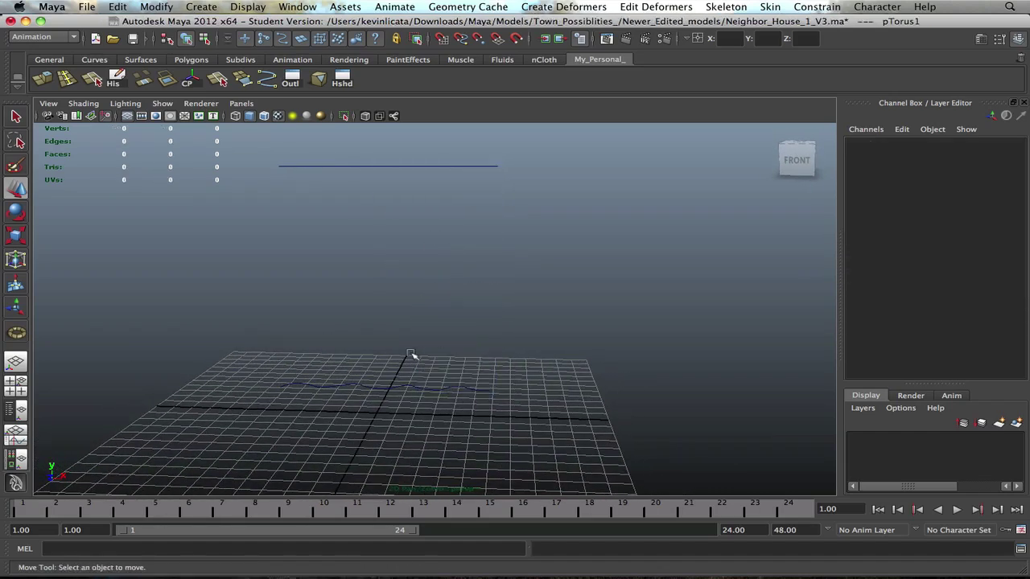
{"action": "left_click", "coordinate": [413, 165]}
{"action": "key", "text": "Delete"}
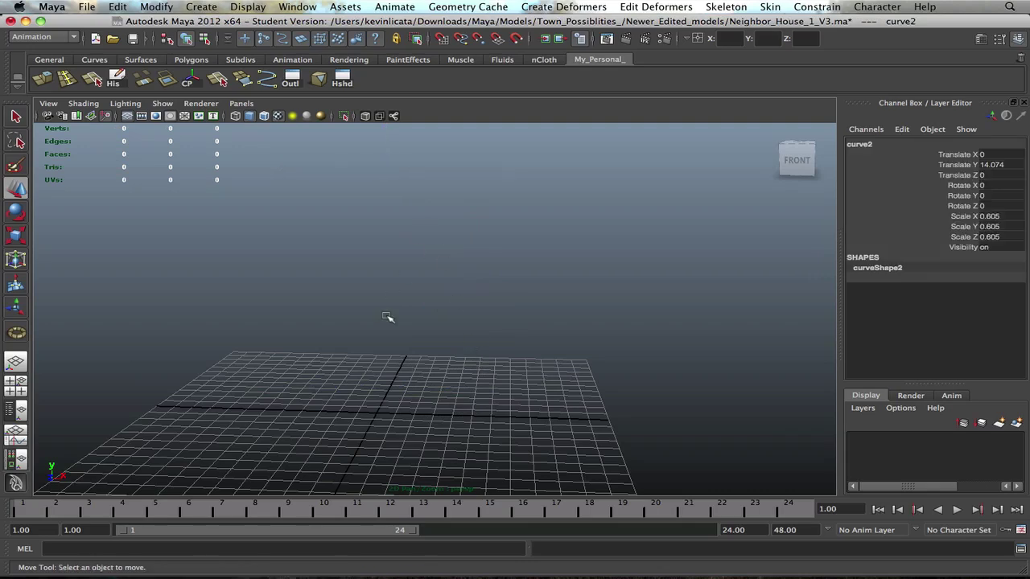
{"action": "left_click", "coordinate": [95, 39]}
{"action": "left_click", "coordinate": [506, 302]}
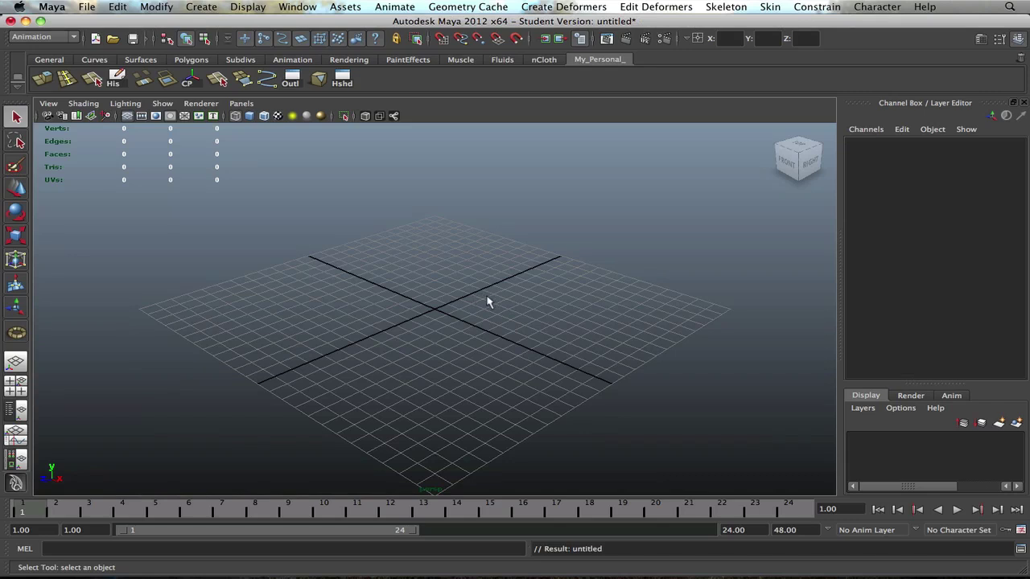
Activate the Create > Pencil Curve Tool and switch to the Top view
{"action": "left_click", "coordinate": [193, 6]}
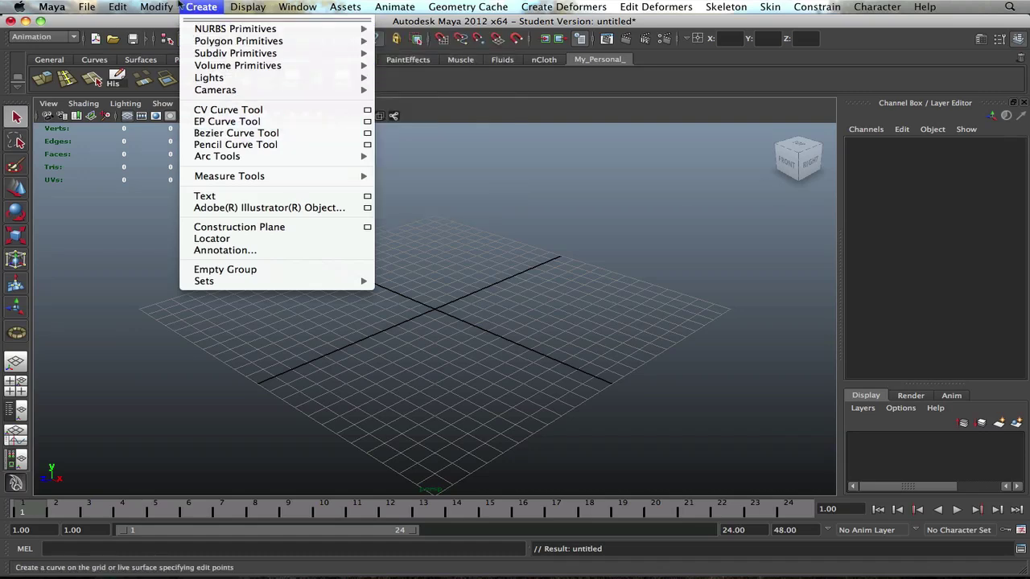
{"action": "left_click", "coordinate": [271, 144]}
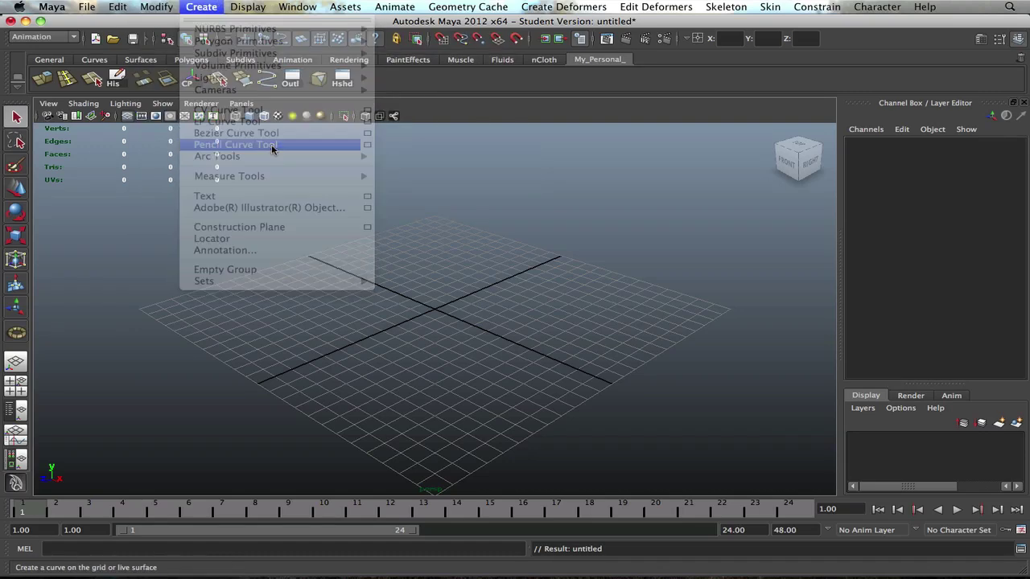
{"action": "key", "text": "space"}
{"action": "key", "text": "space"}
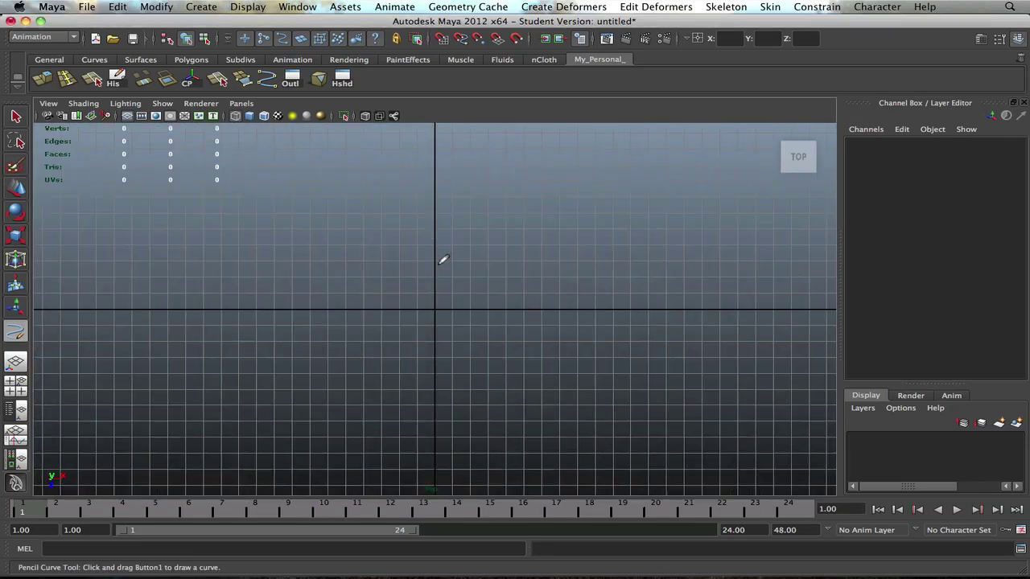
{"action": "middle_click_drag", "start_coordinate": [466, 266], "coordinate": [463, 283], "text": "alt"}
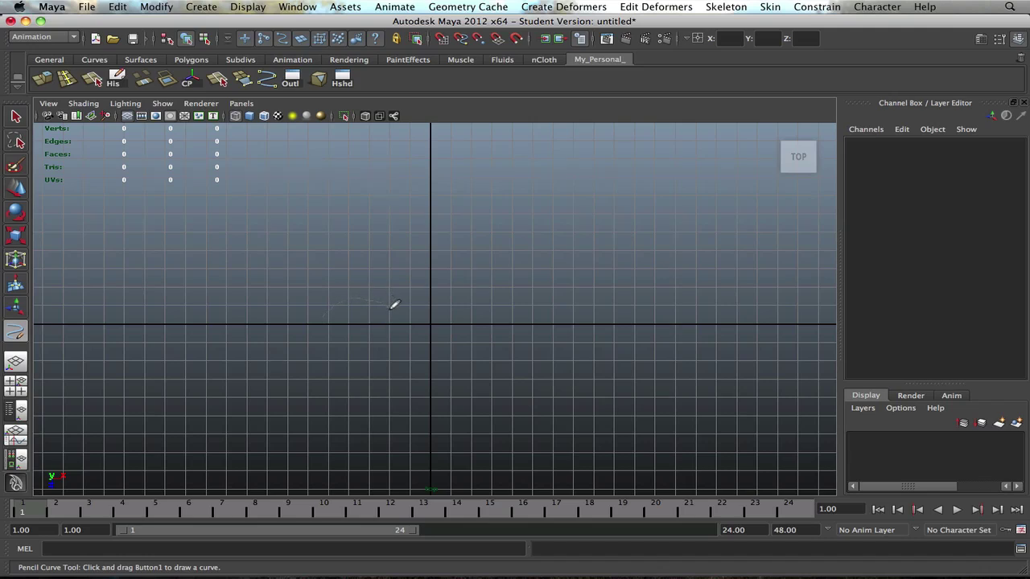
Sketch a wavy curve across the grid, undo it, and redraw a new wavy curve
{"action": "left_click_drag", "start_coordinate": [460, 294], "coordinate": [481, 303]}
{"action": "left_click_drag", "start_coordinate": [565, 290], "coordinate": [590, 305]}
{"action": "left_click_drag", "start_coordinate": [651, 294], "coordinate": [685, 312]}
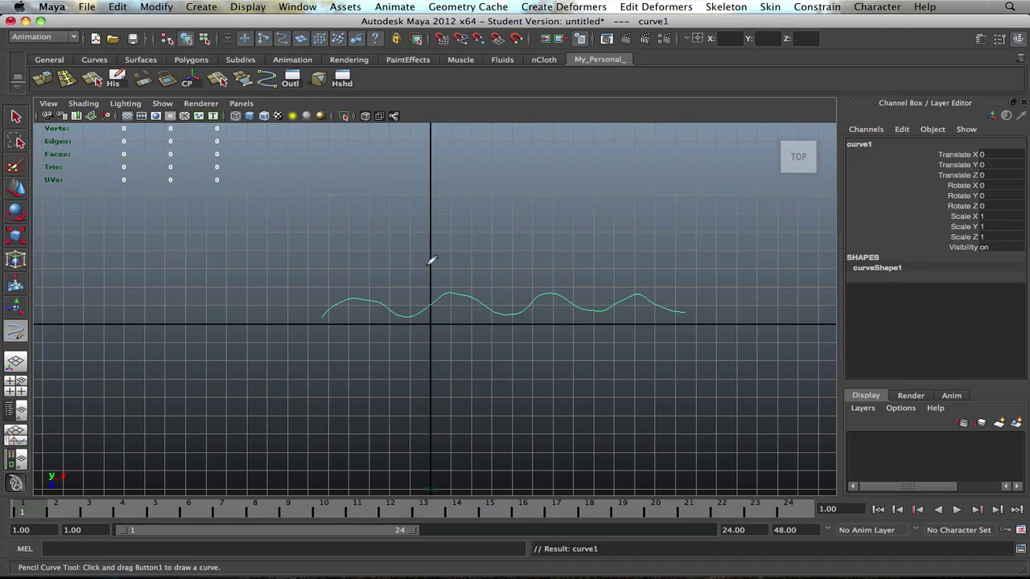
{"action": "key", "text": "ctrl+z"}
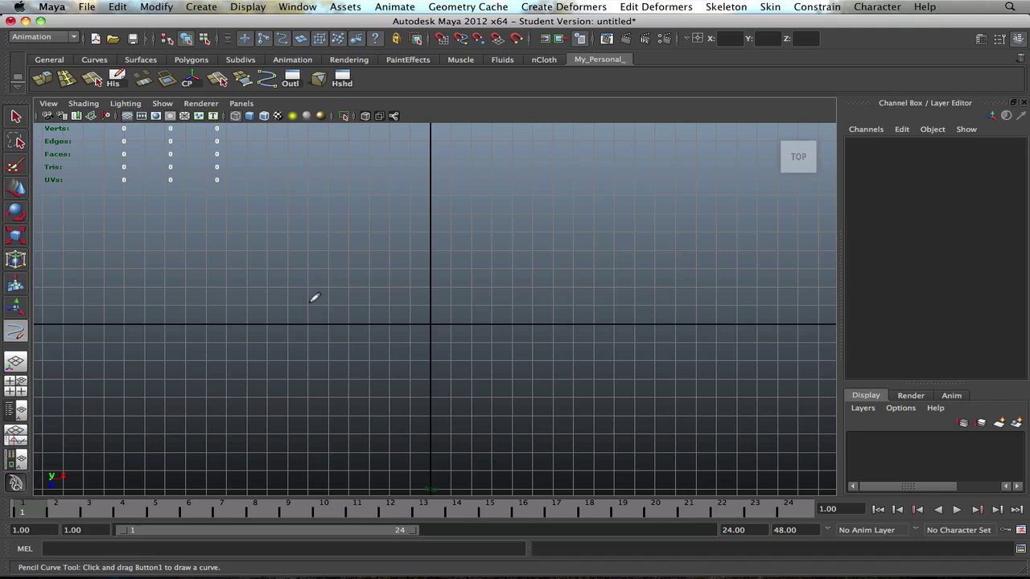
{"action": "mouse_move", "coordinate": [347, 273]}
{"action": "left_mouse_down"}
{"action": "mouse_move", "coordinate": [394, 300]}
{"action": "mouse_move", "coordinate": [453, 272]}
{"action": "mouse_move", "coordinate": [523, 296]}
{"action": "left_mouse_up"}
{"action": "left_click_drag", "start_coordinate": [586, 261], "coordinate": [623, 289]}
{"action": "left_click_drag", "start_coordinate": [691, 272], "coordinate": [711, 298]}
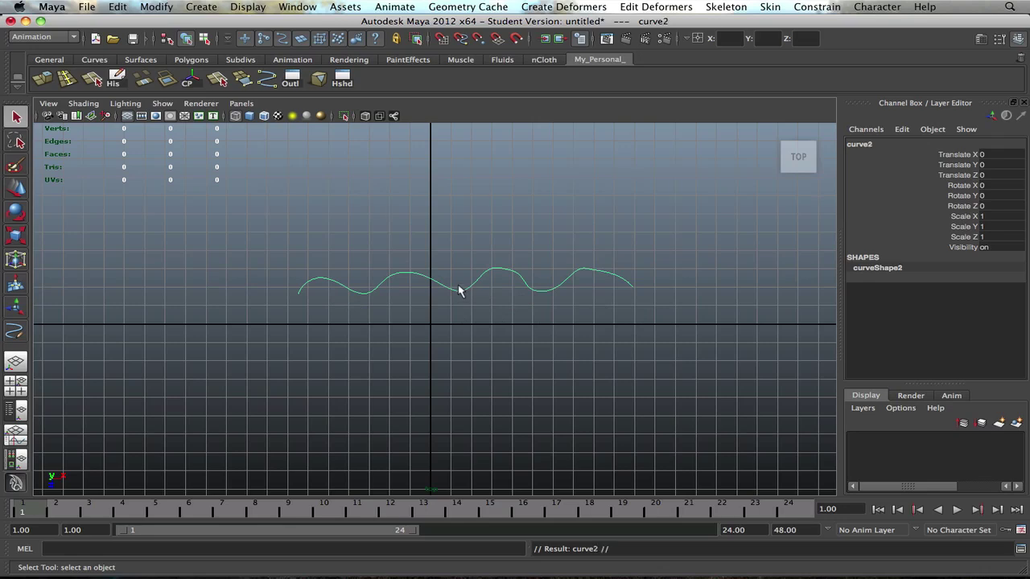
Center curve2's pivot and raise it to about Translate Y 11 above the grid
{"action": "key", "text": "space"}
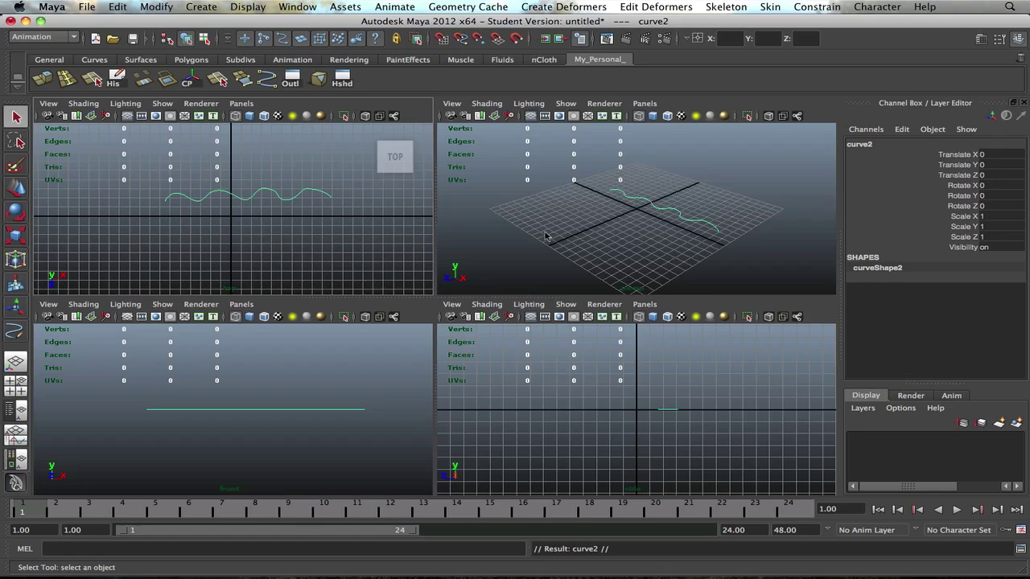
{"action": "key", "text": "space"}
{"action": "left_click_drag", "start_coordinate": [545, 266], "coordinate": [476, 282], "text": "alt"}
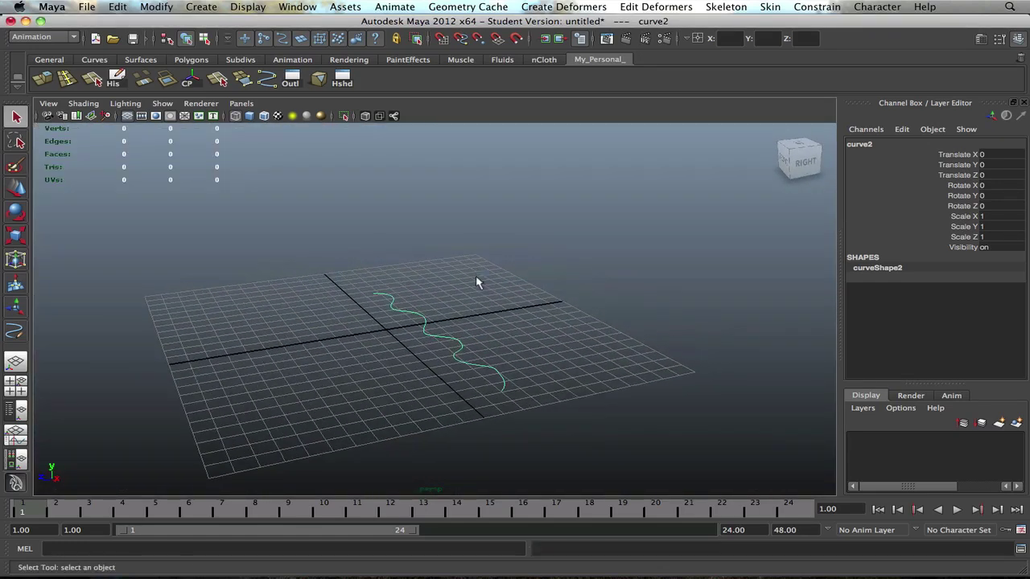
{"action": "key", "text": "w"}
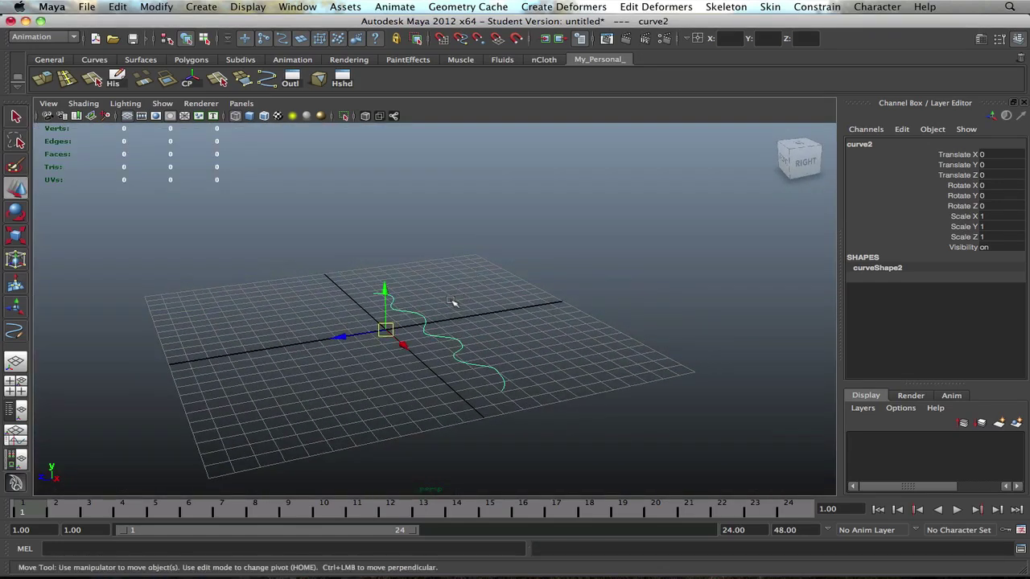
{"action": "scroll", "coordinate": [425, 314], "scroll_direction": "up", "scroll_amount": 2}
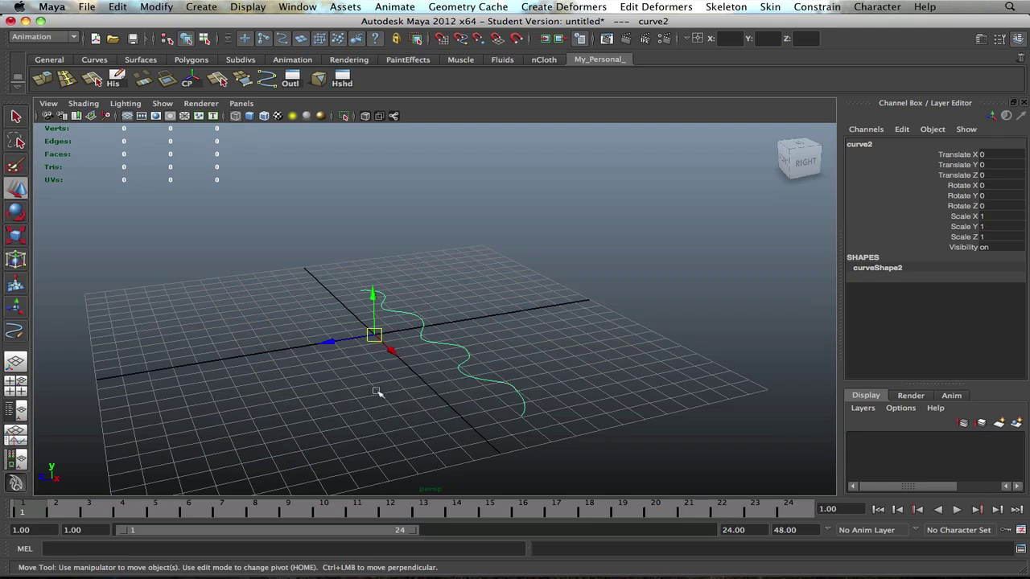
{"action": "left_click", "coordinate": [192, 78]}
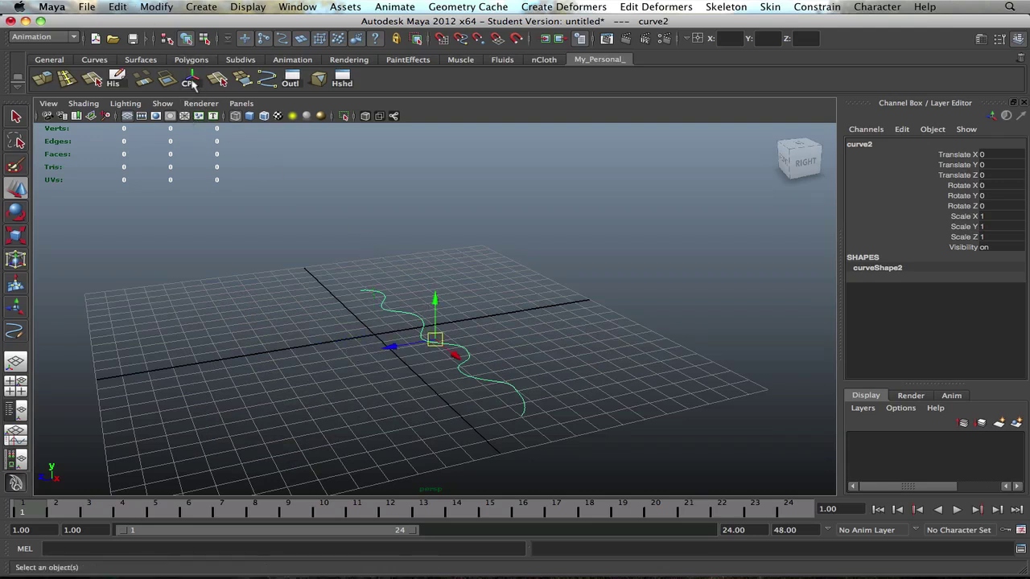
{"action": "left_click_drag", "start_coordinate": [435, 302], "coordinate": [435, 138]}
{"action": "middle_click_drag", "start_coordinate": [435, 138], "coordinate": [444, 232], "text": "alt"}
{"action": "left_click_drag", "start_coordinate": [444, 233], "coordinate": [368, 375]}
Scale curve1 uniformly to 0.66 and center its pivot
{"action": "left_click", "coordinate": [489, 402]}
{"action": "key", "text": "e"}
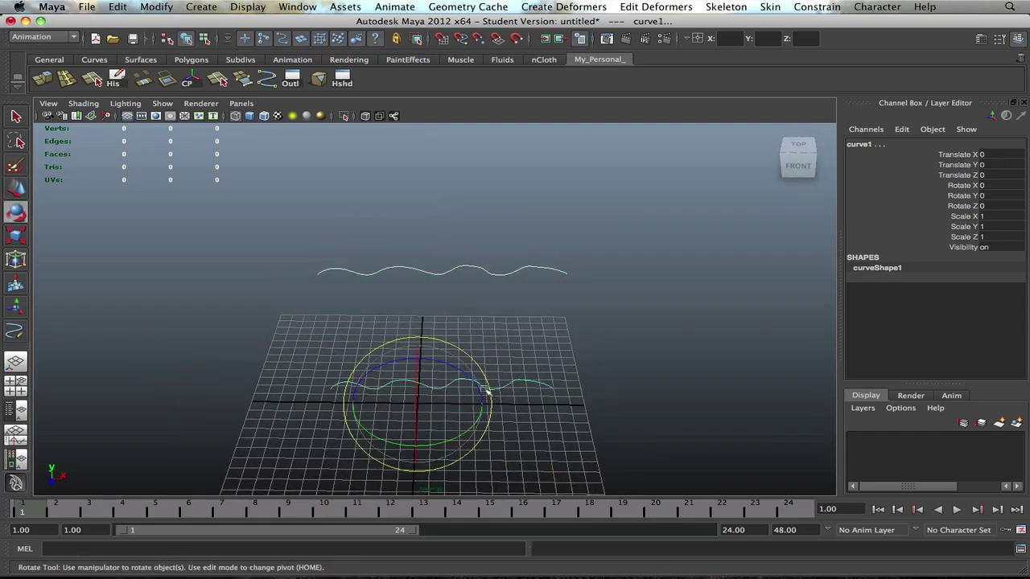
{"action": "key", "text": "r"}
{"action": "left_click_drag", "start_coordinate": [451, 388], "coordinate": [375, 396], "text": "alt"}
{"action": "left_click_drag", "start_coordinate": [374, 395], "coordinate": [448, 357], "text": "alt"}
{"action": "mouse_move", "coordinate": [484, 307]}
{"action": "left_mouse_down", "text": "alt"}
{"action": "mouse_move", "coordinate": [412, 355]}
{"action": "mouse_move", "coordinate": [494, 316]}
{"action": "mouse_move", "coordinate": [494, 305]}
{"action": "left_mouse_up", "text": "alt"}
{"action": "left_click", "coordinate": [480, 308]}
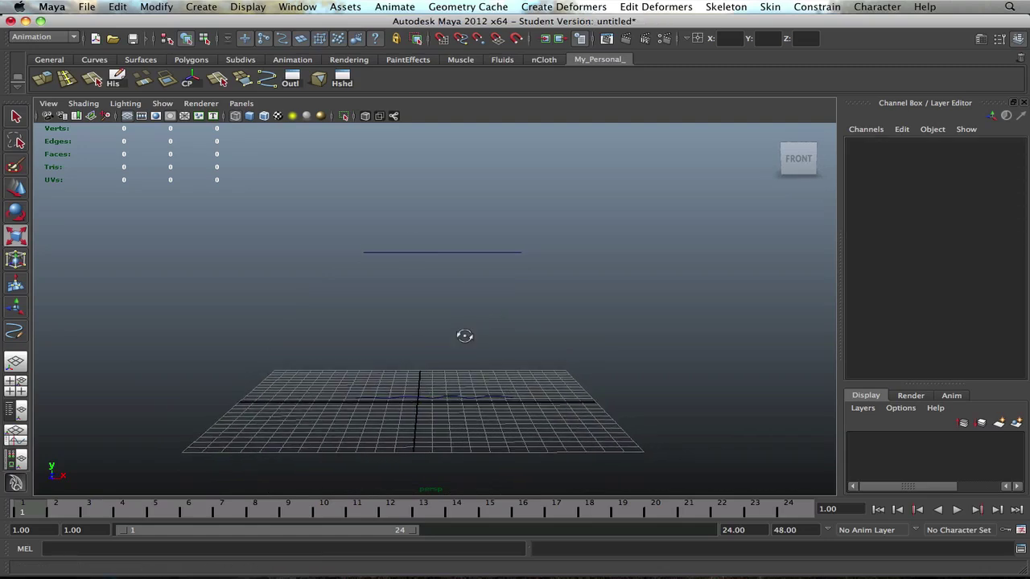
{"action": "left_click_drag", "start_coordinate": [461, 335], "coordinate": [423, 382], "text": "alt"}
{"action": "left_click", "coordinate": [436, 404]}
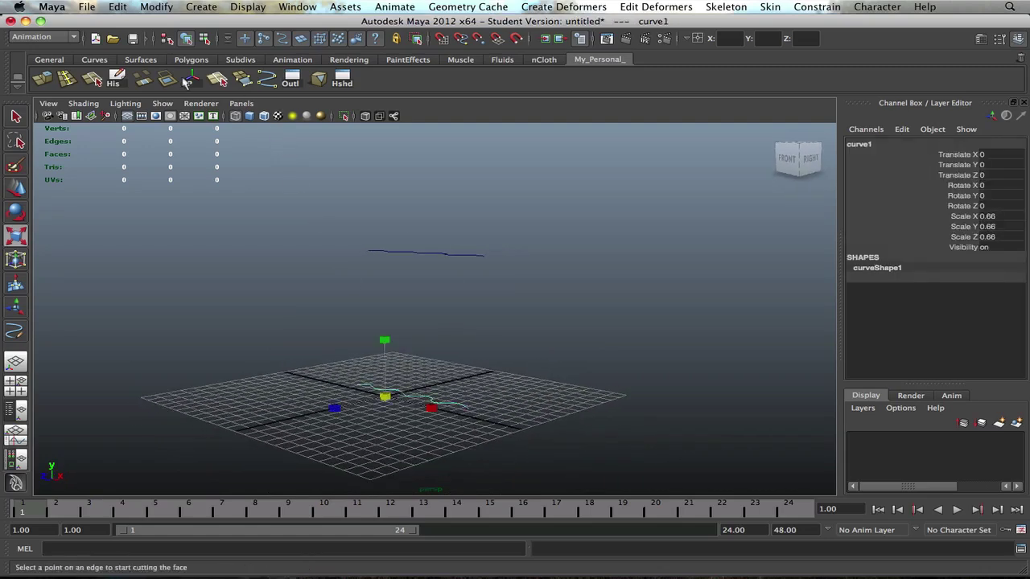
{"action": "left_click", "coordinate": [186, 78]}
Select the lower curve, add the upper curve, and orbit to a front view
{"action": "left_click_drag", "start_coordinate": [402, 292], "coordinate": [399, 403], "text": "alt"}
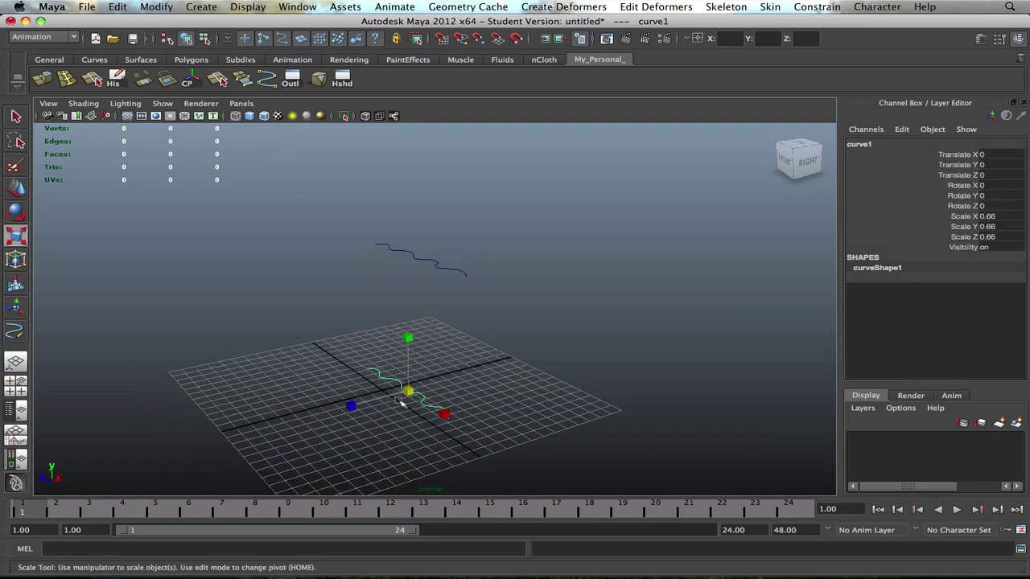
{"action": "left_click", "coordinate": [432, 267]}
{"action": "left_click_drag", "start_coordinate": [402, 342], "coordinate": [418, 407], "text": "alt"}
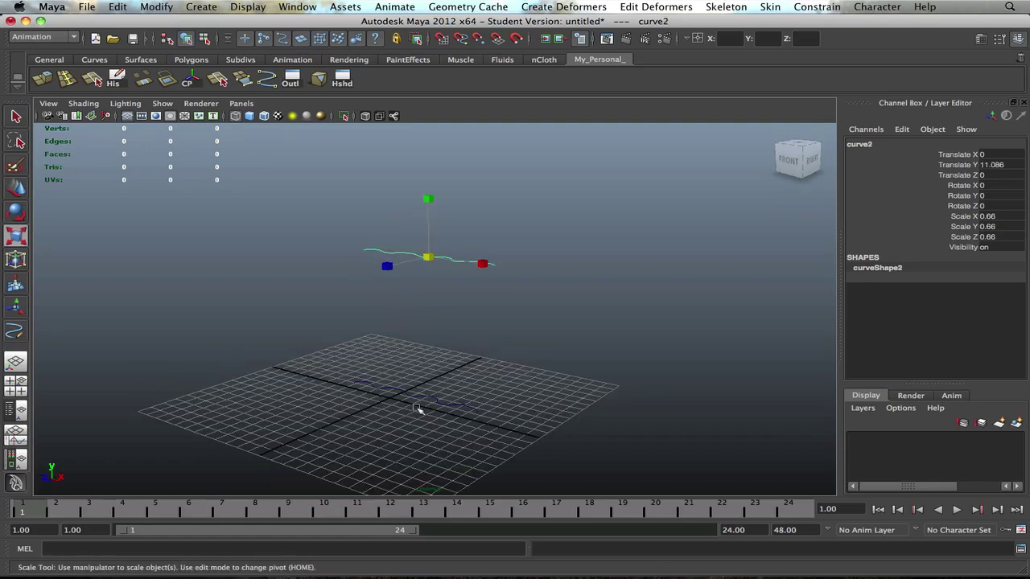
{"action": "left_click", "coordinate": [424, 400]}
{"action": "left_click", "coordinate": [424, 398]}
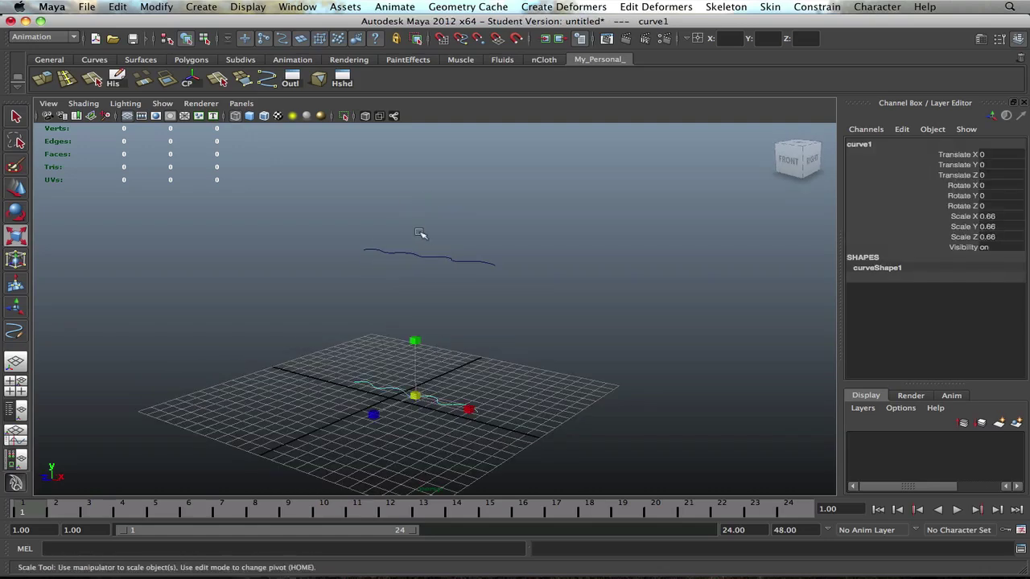
{"action": "left_click", "coordinate": [441, 257]}
{"action": "left_click_drag", "start_coordinate": [462, 272], "coordinate": [513, 277], "text": "alt"}
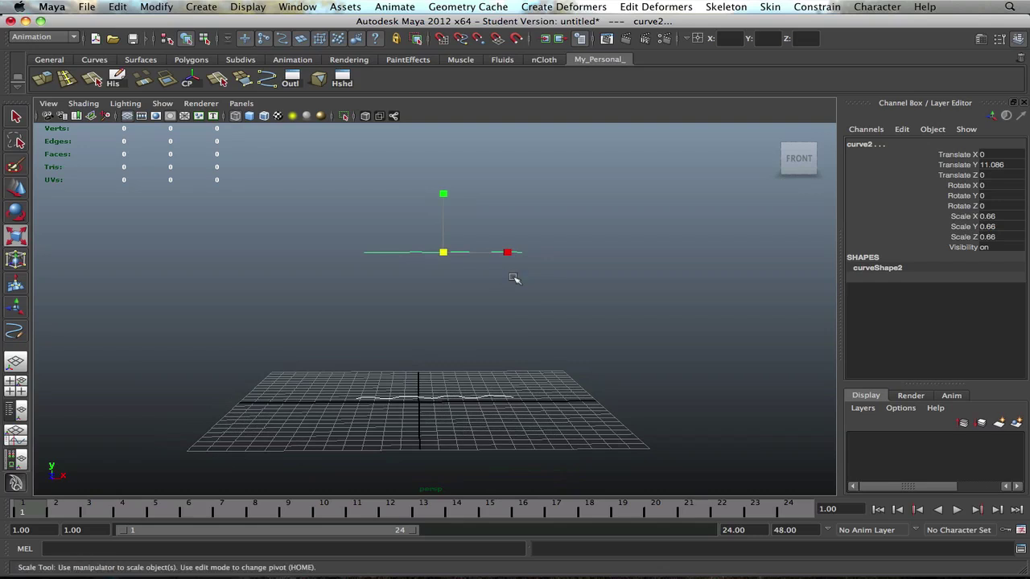
Switch to the Surfaces menu set and reset the Loft options to defaults
{"action": "left_click", "coordinate": [47, 38]}
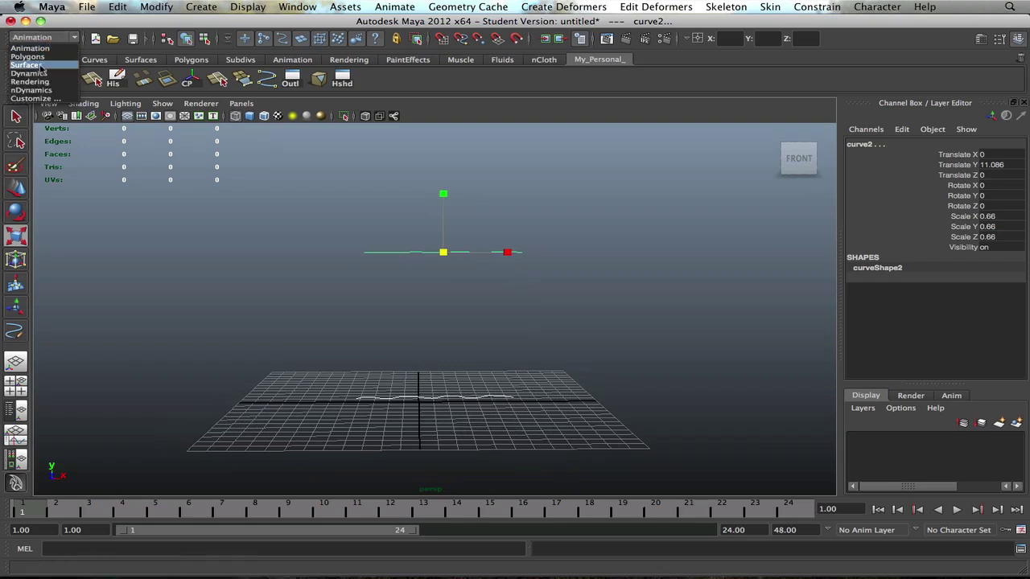
{"action": "left_click", "coordinate": [28, 64]}
{"action": "left_click", "coordinate": [424, 6]}
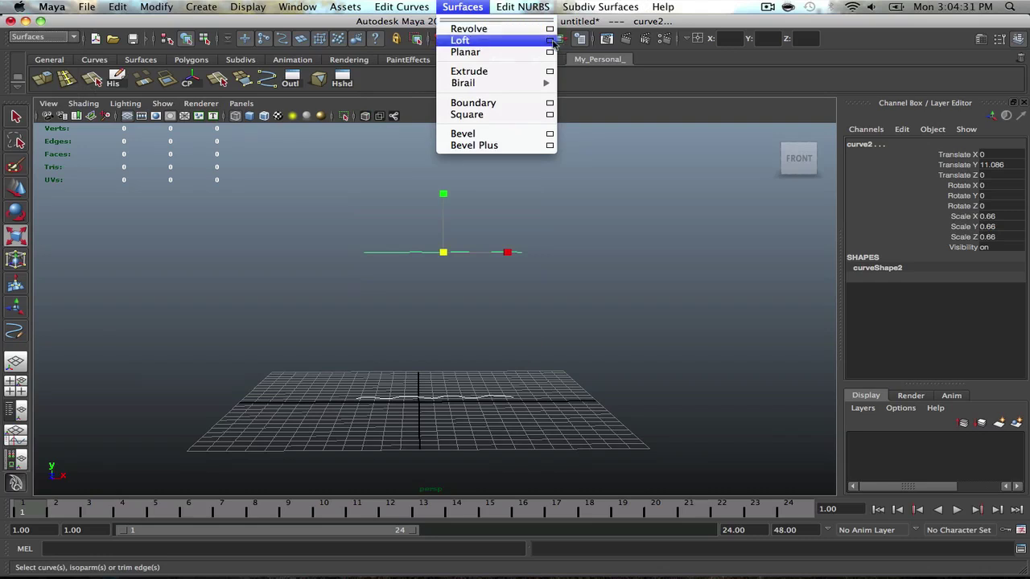
{"action": "left_click", "coordinate": [552, 41]}
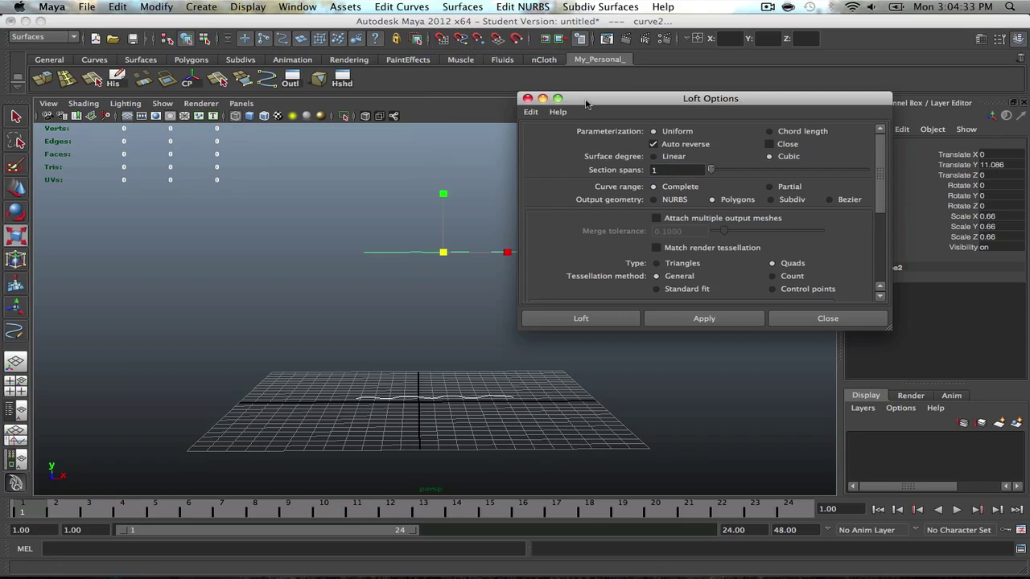
{"action": "left_click_drag", "start_coordinate": [584, 97], "coordinate": [545, 90]}
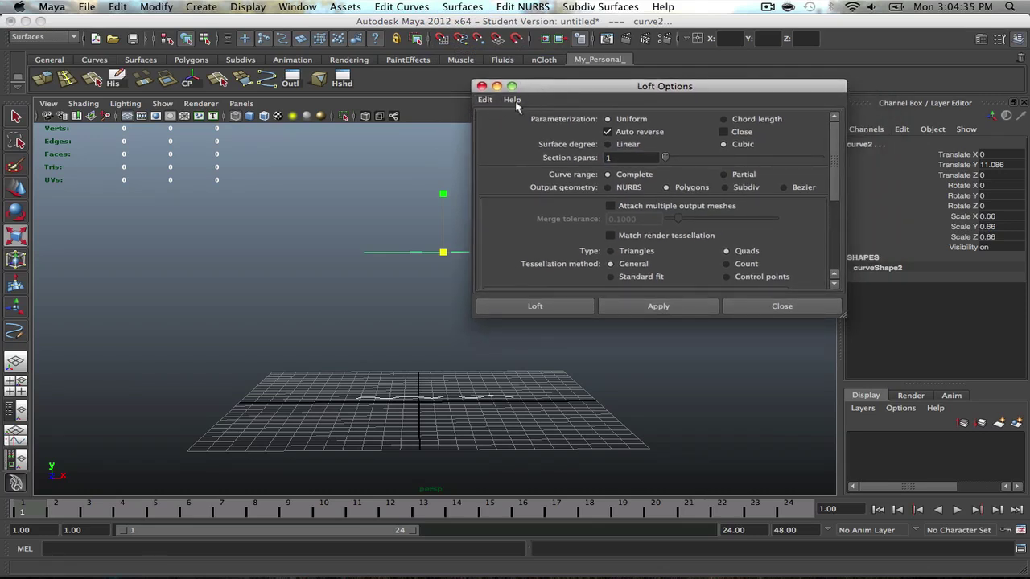
{"action": "left_click", "coordinate": [485, 100]}
{"action": "left_click", "coordinate": [505, 124]}
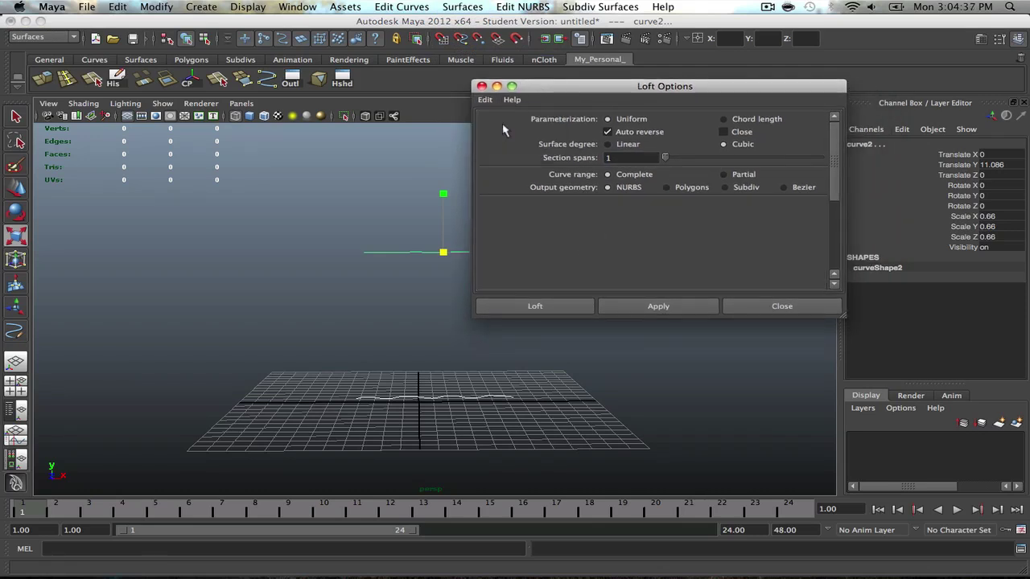
{"action": "left_click_drag", "start_coordinate": [577, 91], "coordinate": [661, 98]}
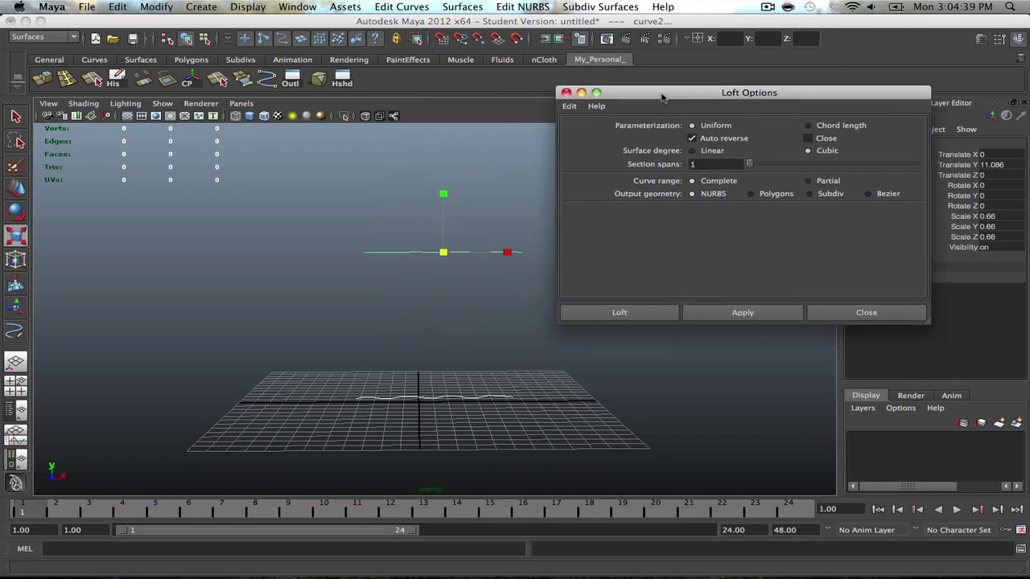
Loft the curves as Polygons, Quads, General tessellation with Number U and V 32
{"action": "left_click", "coordinate": [750, 194]}
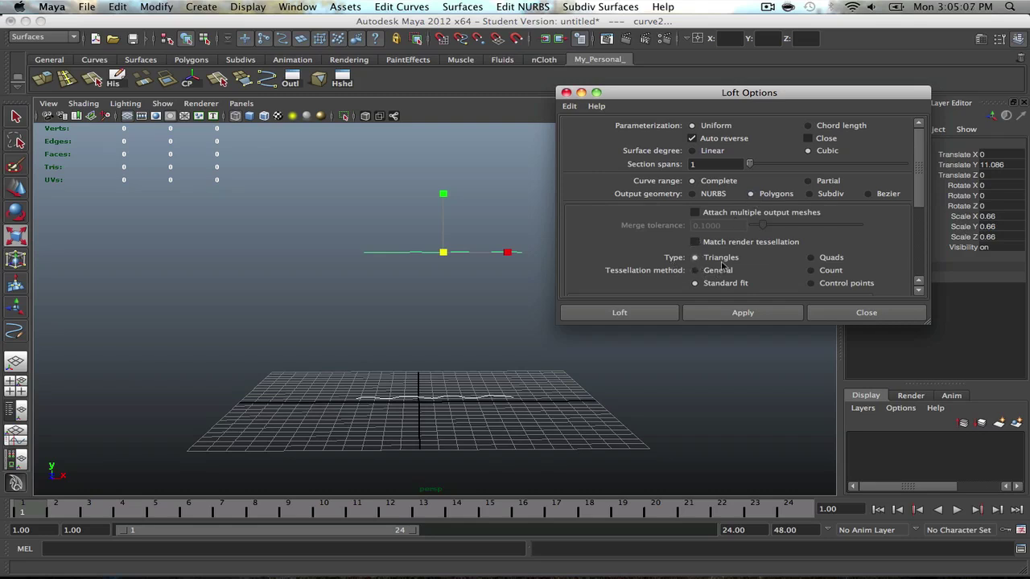
{"action": "left_click", "coordinate": [820, 258]}
{"action": "left_click", "coordinate": [694, 270]}
{"action": "left_click_drag", "start_coordinate": [919, 183], "coordinate": [917, 246]}
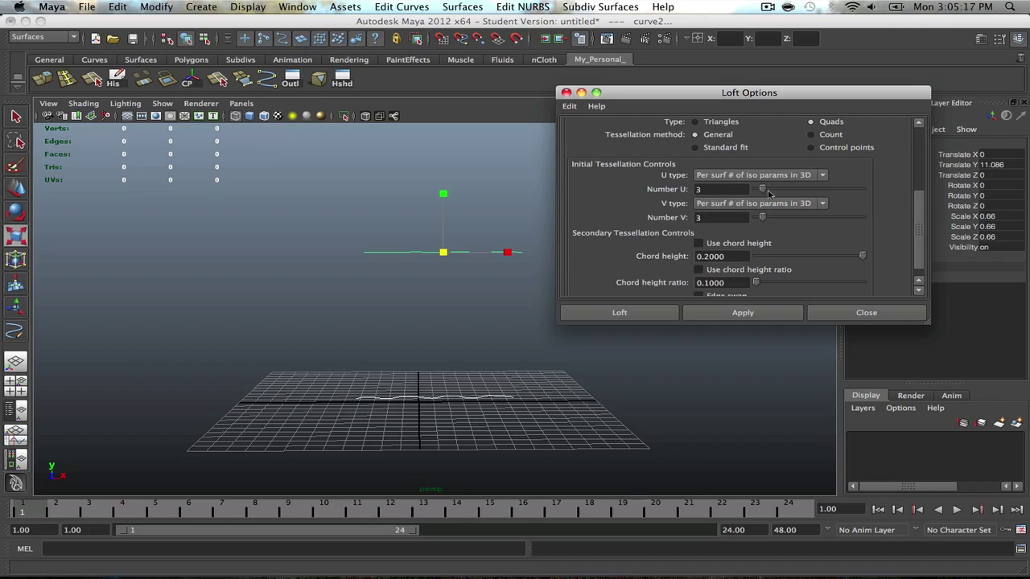
{"action": "left_click_drag", "start_coordinate": [763, 189], "coordinate": [883, 203]}
{"action": "left_click_drag", "start_coordinate": [763, 217], "coordinate": [892, 231]}
{"action": "left_click_drag", "start_coordinate": [920, 236], "coordinate": [922, 252]}
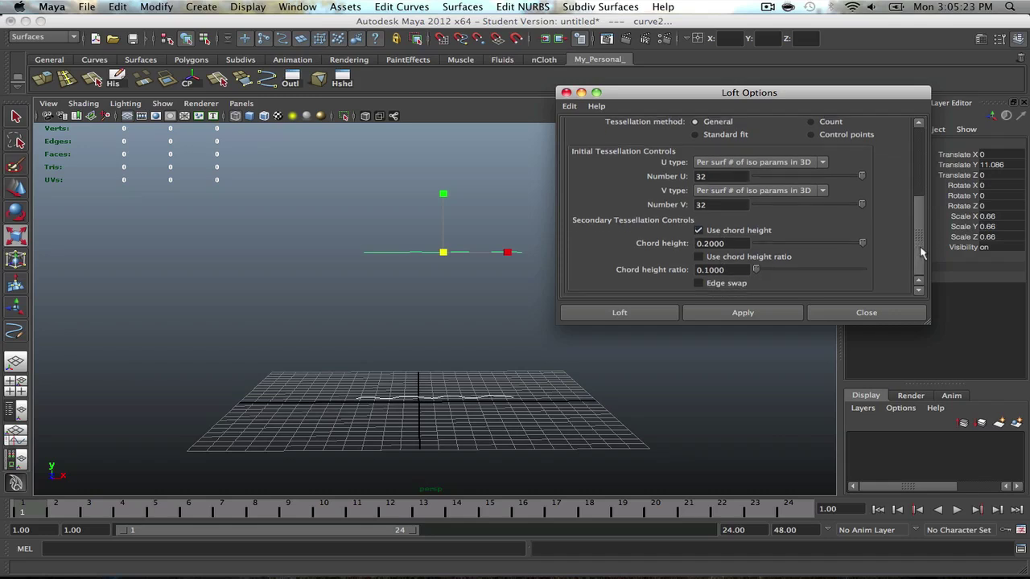
{"action": "left_click", "coordinate": [719, 314]}
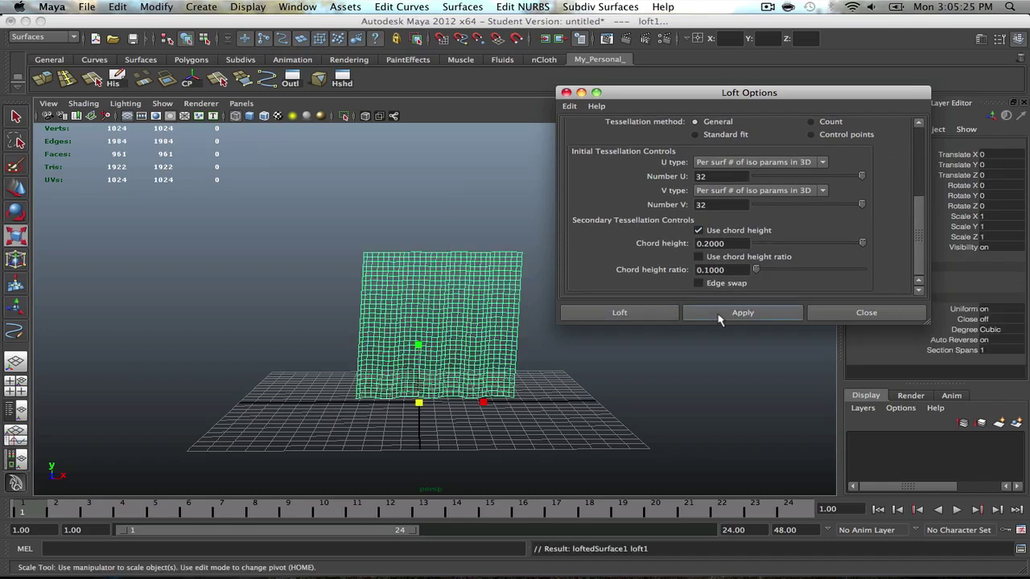
Close Loft Options, frame the new surface, and display it smooth shaded
{"action": "left_click", "coordinate": [816, 313]}
{"action": "key", "text": "f"}
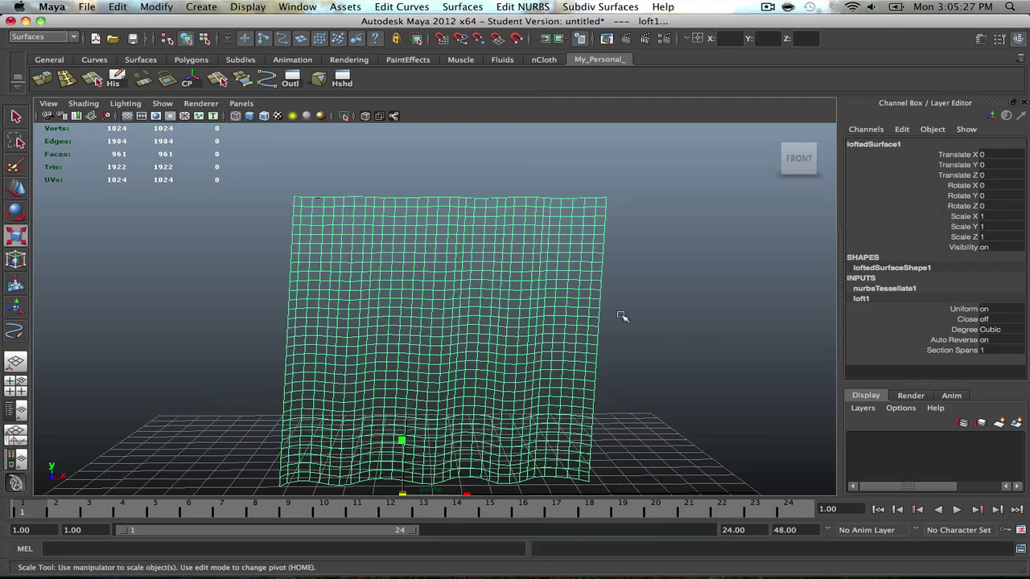
{"action": "right_click_drag", "start_coordinate": [568, 316], "coordinate": [487, 311], "text": "alt"}
{"action": "mouse_move", "coordinate": [487, 311]}
{"action": "left_mouse_down", "text": "alt"}
{"action": "mouse_move", "coordinate": [400, 314]}
{"action": "mouse_move", "coordinate": [419, 299]}
{"action": "mouse_move", "coordinate": [617, 305]}
{"action": "mouse_move", "coordinate": [568, 269]}
{"action": "mouse_move", "coordinate": [517, 319]}
{"action": "mouse_move", "coordinate": [471, 288]}
{"action": "mouse_move", "coordinate": [525, 302]}
{"action": "mouse_move", "coordinate": [494, 336]}
{"action": "mouse_move", "coordinate": [483, 281]}
{"action": "mouse_move", "coordinate": [493, 285]}
{"action": "left_mouse_up", "text": "alt"}
{"action": "key", "text": "5"}
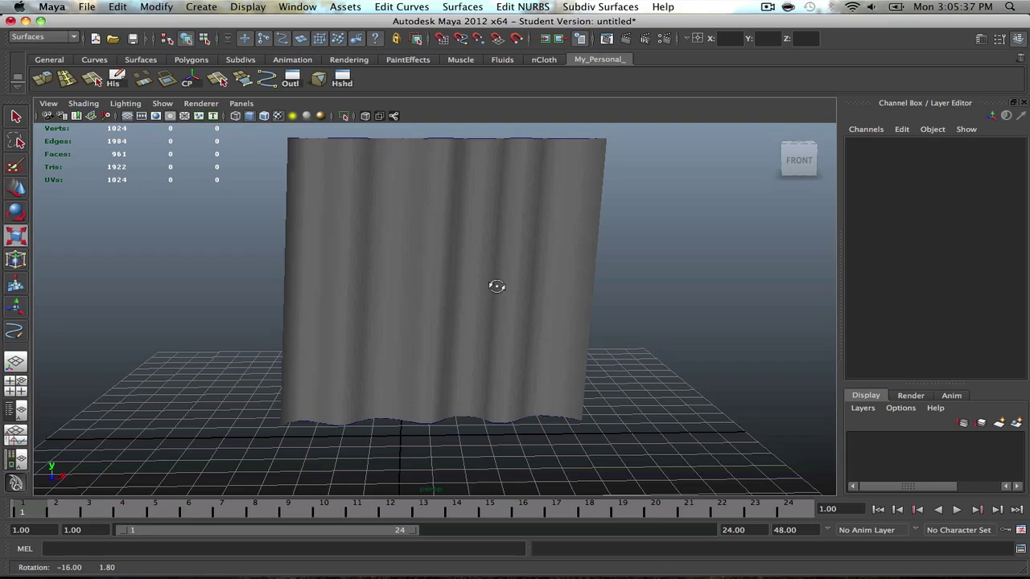
Preview the curtain at display smoothness 3, then return to 1 in a front view
{"action": "key", "text": "r"}
{"action": "left_click", "coordinate": [481, 247]}
{"action": "left_click_drag", "start_coordinate": [496, 249], "coordinate": [472, 248], "text": "alt"}
{"action": "key", "text": "3"}
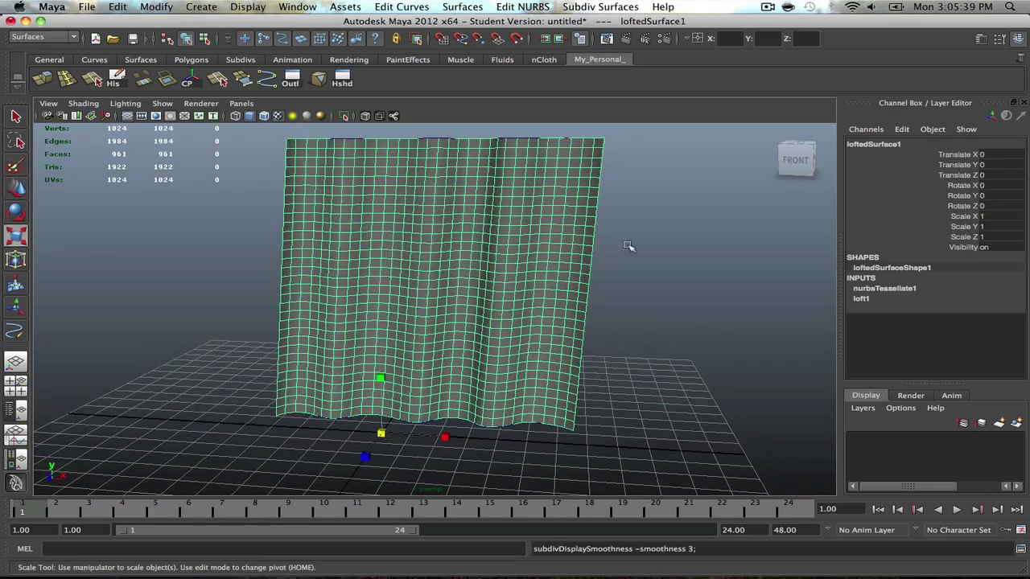
{"action": "left_click_drag", "start_coordinate": [635, 247], "coordinate": [609, 246], "text": "alt"}
{"action": "left_click", "coordinate": [601, 256]}
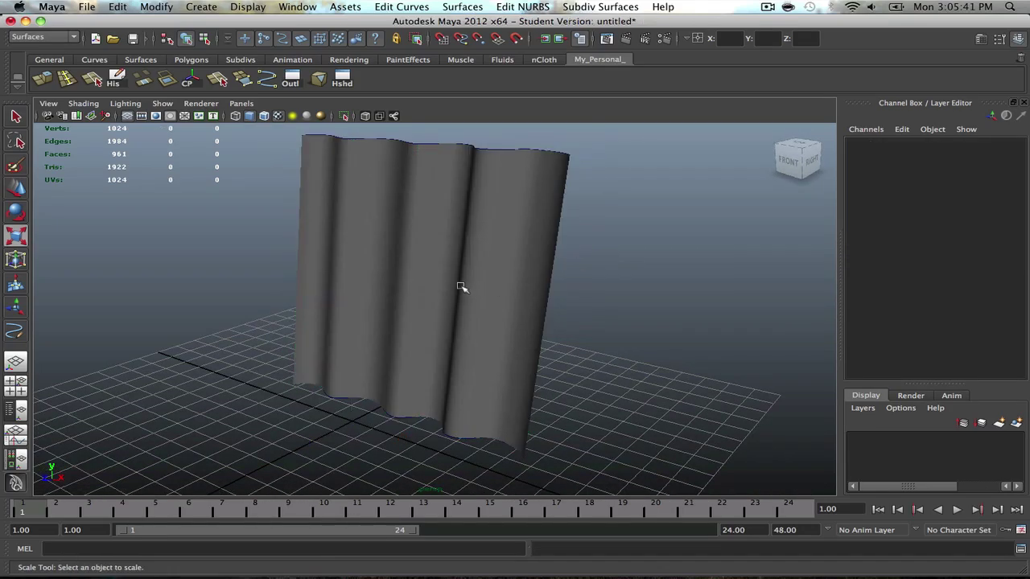
{"action": "left_click", "coordinate": [472, 285]}
{"action": "left_click_drag", "start_coordinate": [475, 283], "coordinate": [542, 285], "text": "alt"}
{"action": "key", "text": "1"}
{"action": "left_click", "coordinate": [536, 284]}
{"action": "key", "text": "r"}
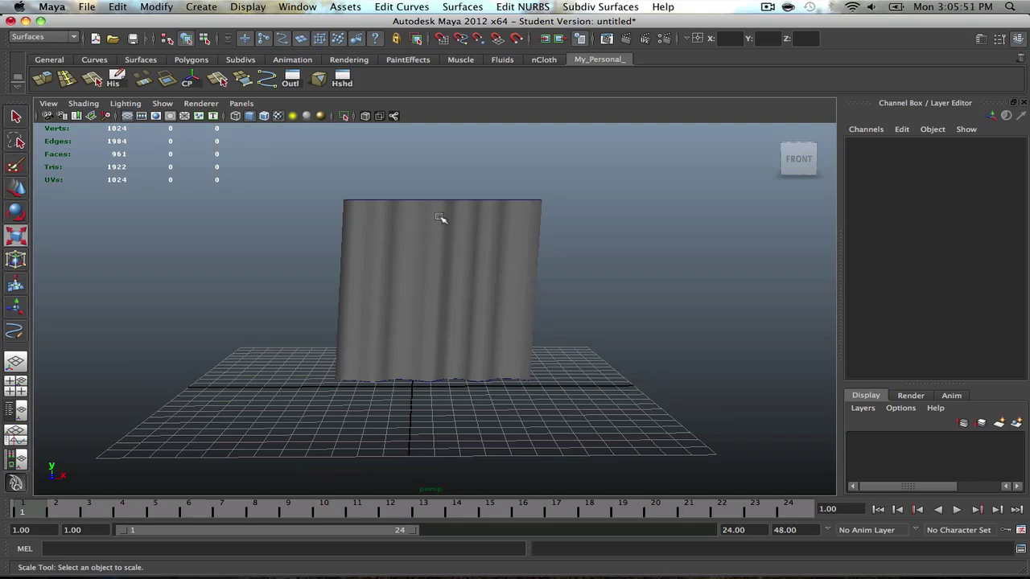
Minimize Maya, view the 500.jpg curtain reference in Preview, then return to Maya
{"action": "left_click", "coordinate": [25, 20]}
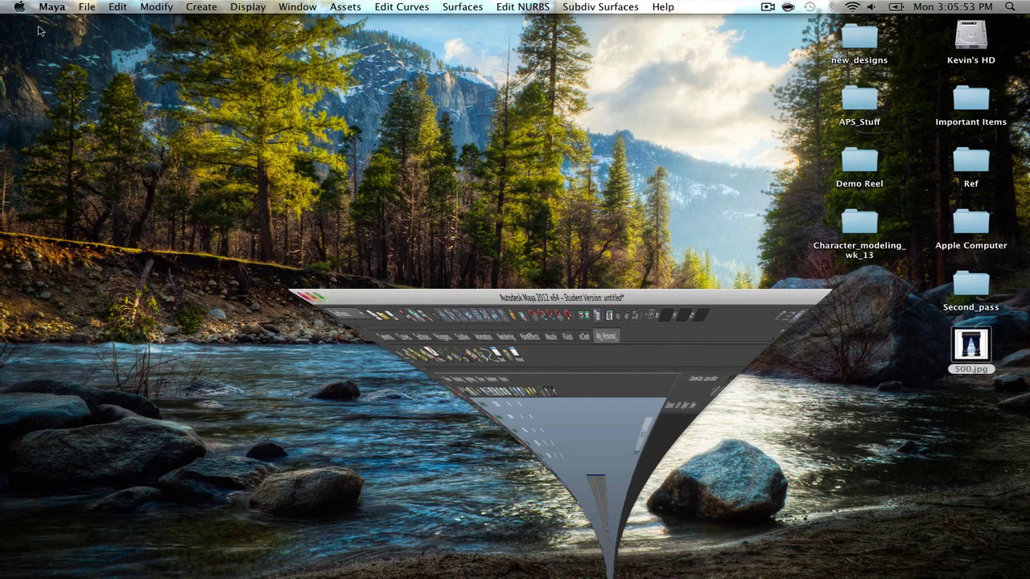
{"action": "double_click", "coordinate": [969, 344]}
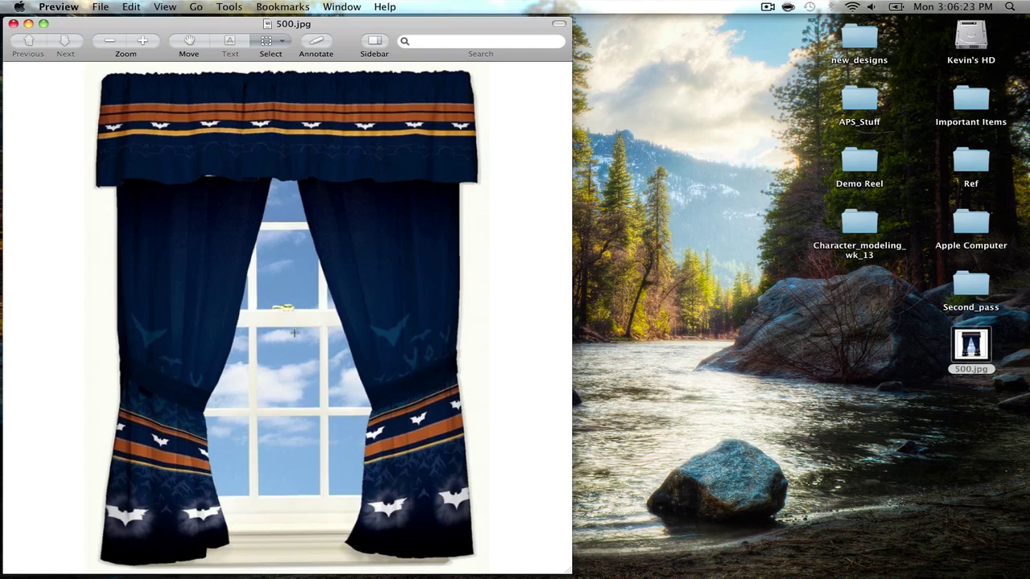
{"action": "mouse_move", "coordinate": [442, 575]}
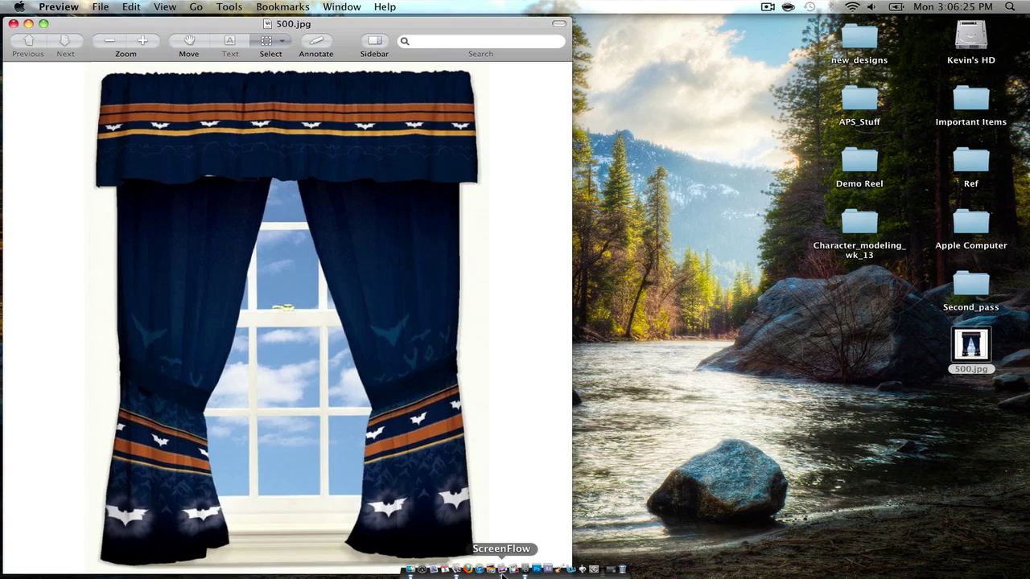
{"action": "left_click", "coordinate": [524, 571]}
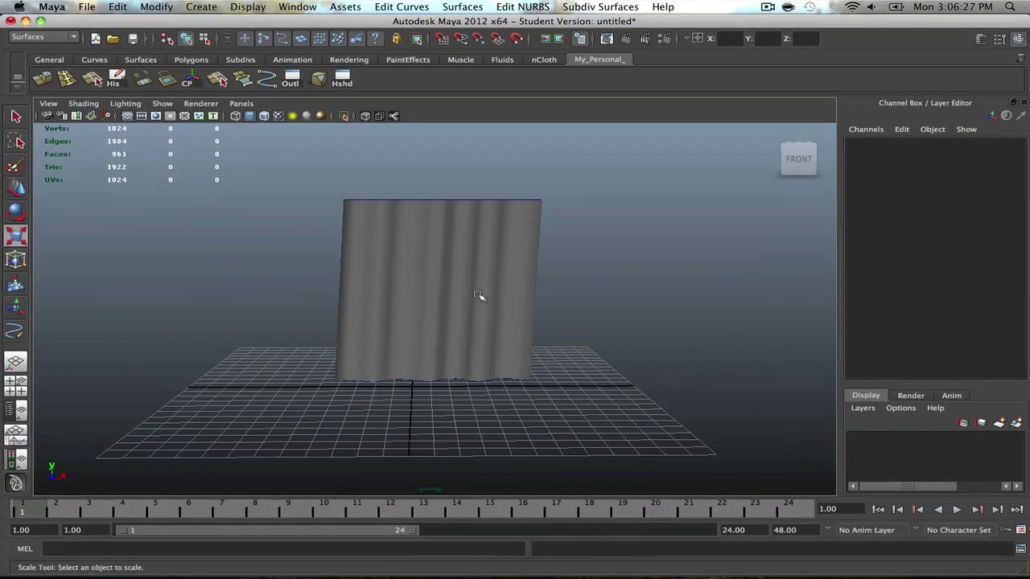
Dolly the perspective view and select the curtain surface loftedSurface1
{"action": "scroll", "coordinate": [466, 285], "scroll_direction": "down", "scroll_amount": 3}
{"action": "scroll", "coordinate": [467, 285], "scroll_direction": "up", "scroll_amount": 3}
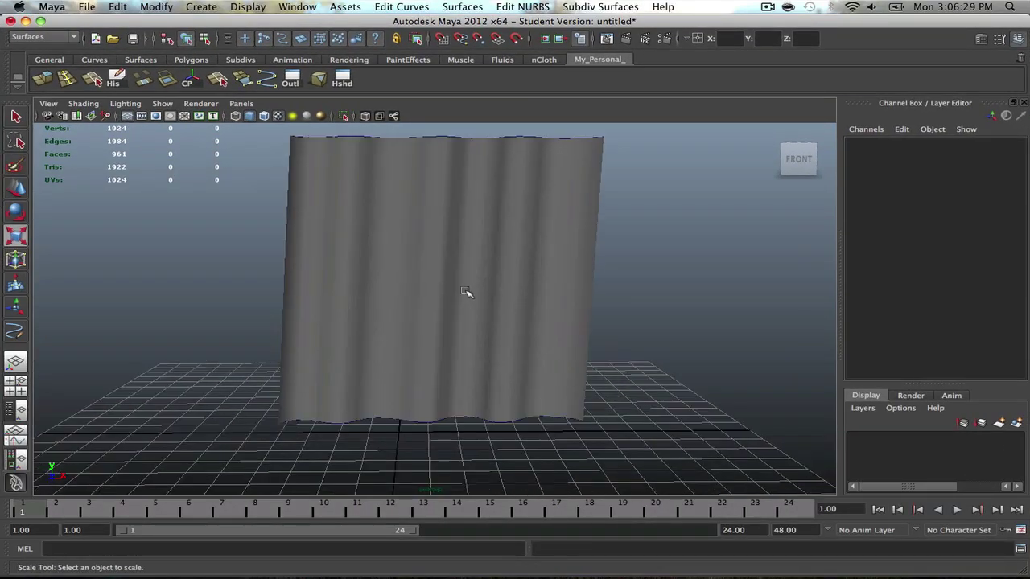
{"action": "scroll", "coordinate": [469, 292], "scroll_direction": "down", "scroll_amount": 1}
{"action": "scroll", "coordinate": [465, 294], "scroll_direction": "up", "scroll_amount": 1}
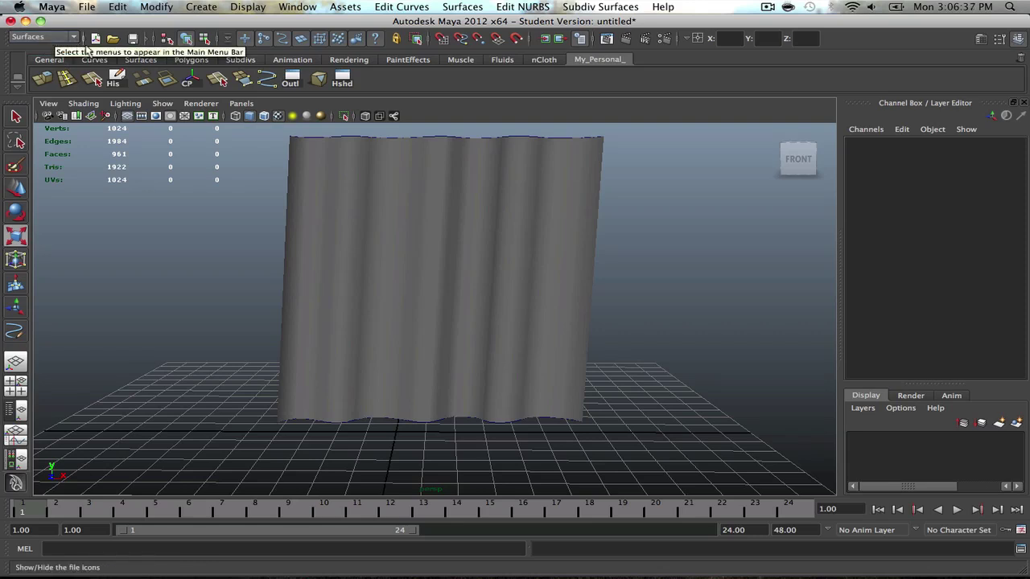
{"action": "key", "text": "r"}
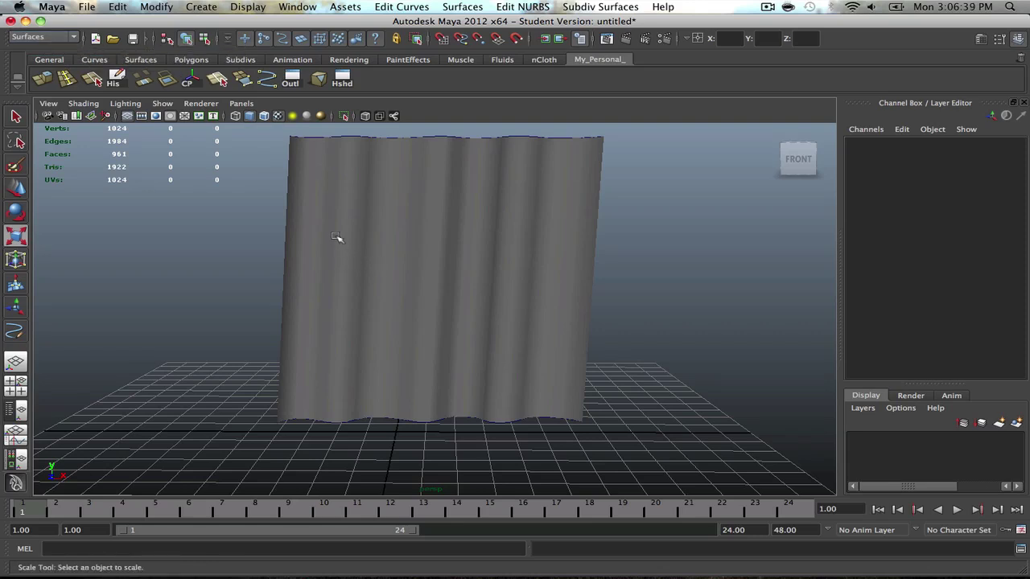
{"action": "left_click", "coordinate": [378, 274]}
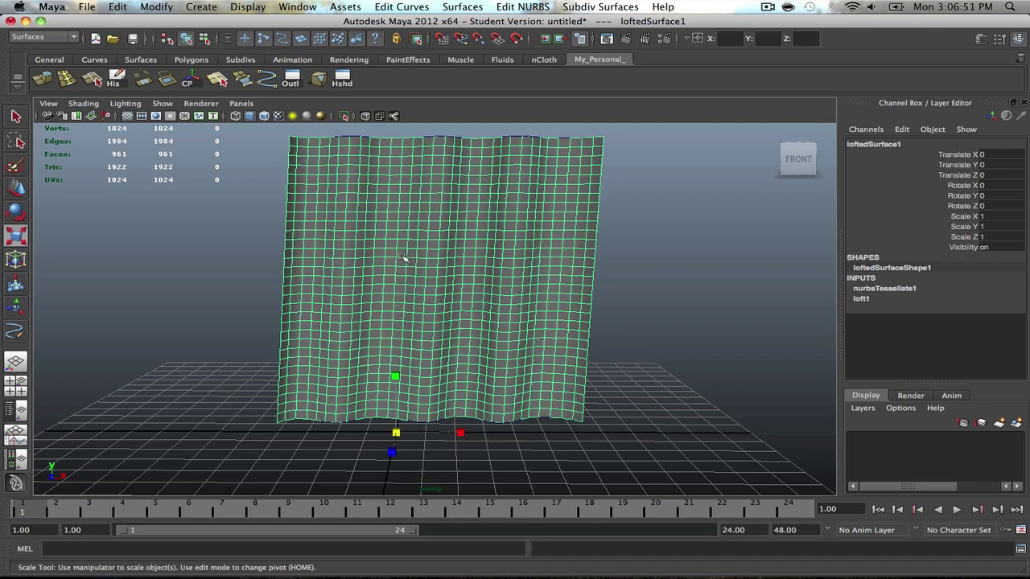
Switch to the Animation menu set and add a Lattice deformer to the curtain
{"action": "left_click", "coordinate": [50, 37]}
{"action": "left_click", "coordinate": [46, 49]}
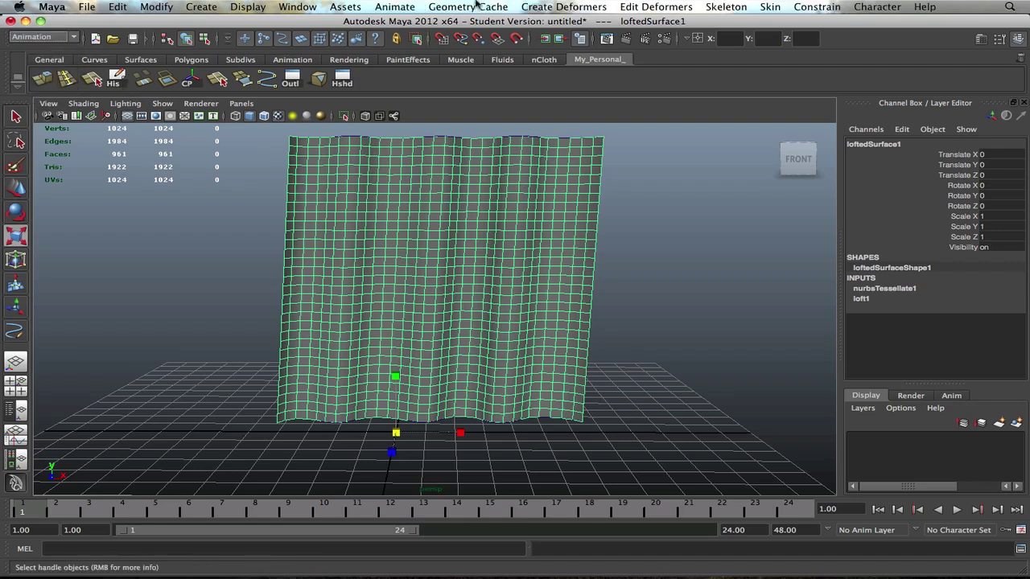
{"action": "left_click", "coordinate": [563, 7]}
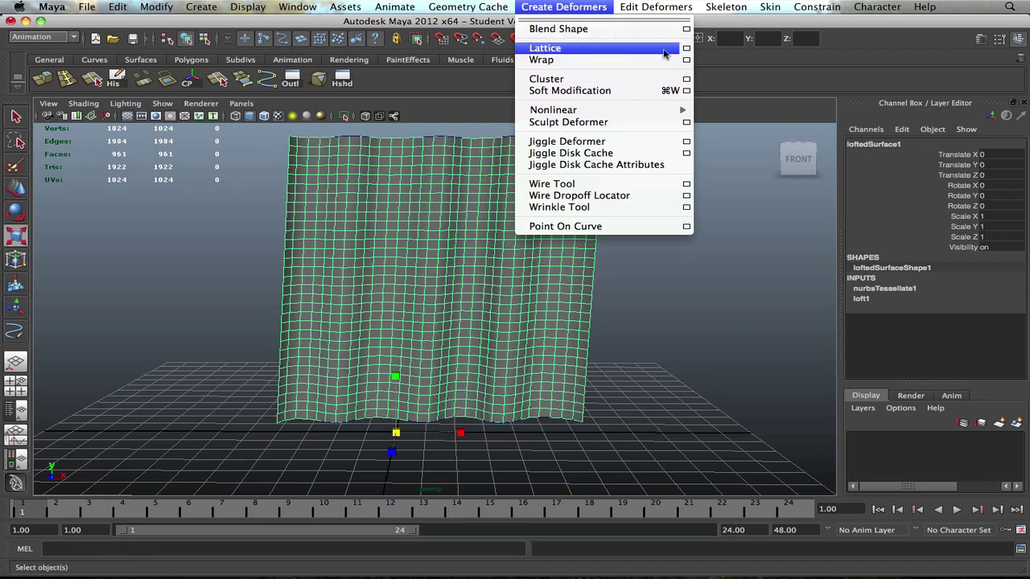
{"action": "left_click", "coordinate": [627, 50]}
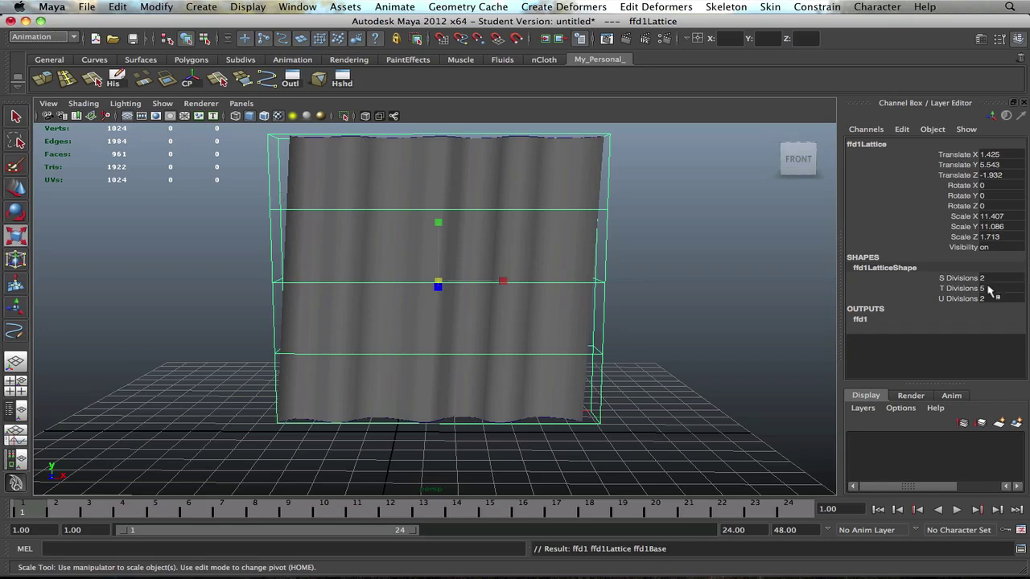
Set the lattice's T Divisions to 8 and switch to Lattice Point editing
{"action": "double_click", "coordinate": [994, 289]}
{"action": "type", "text": "8"}
{"action": "key", "text": "Return"}
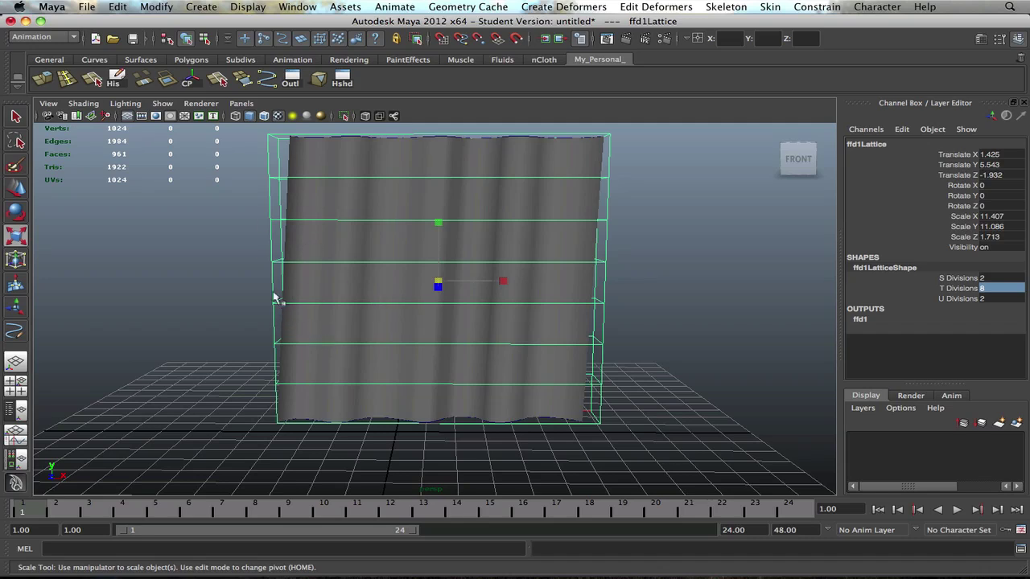
{"action": "right_click", "coordinate": [272, 254]}
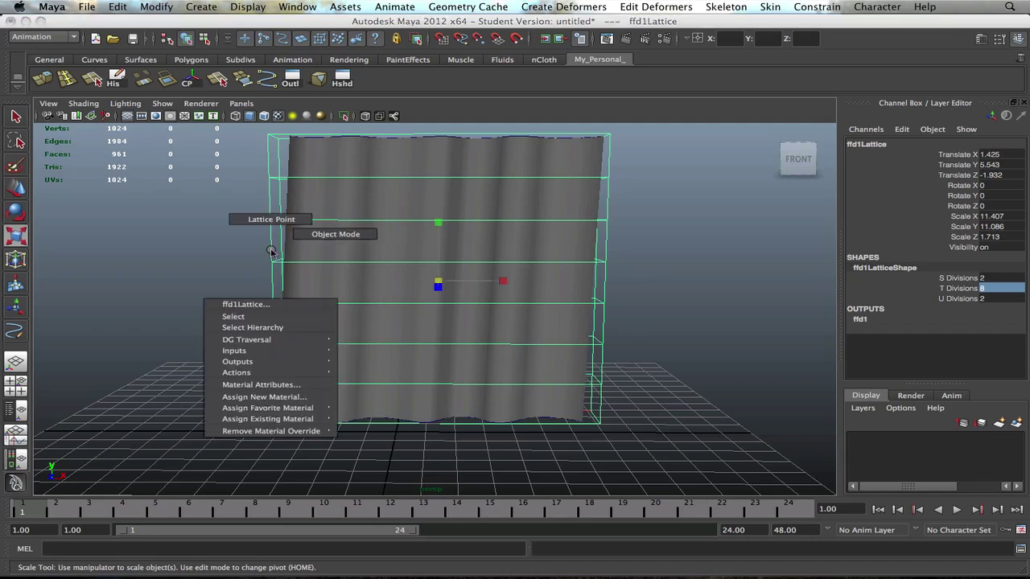
{"action": "left_click", "coordinate": [268, 228]}
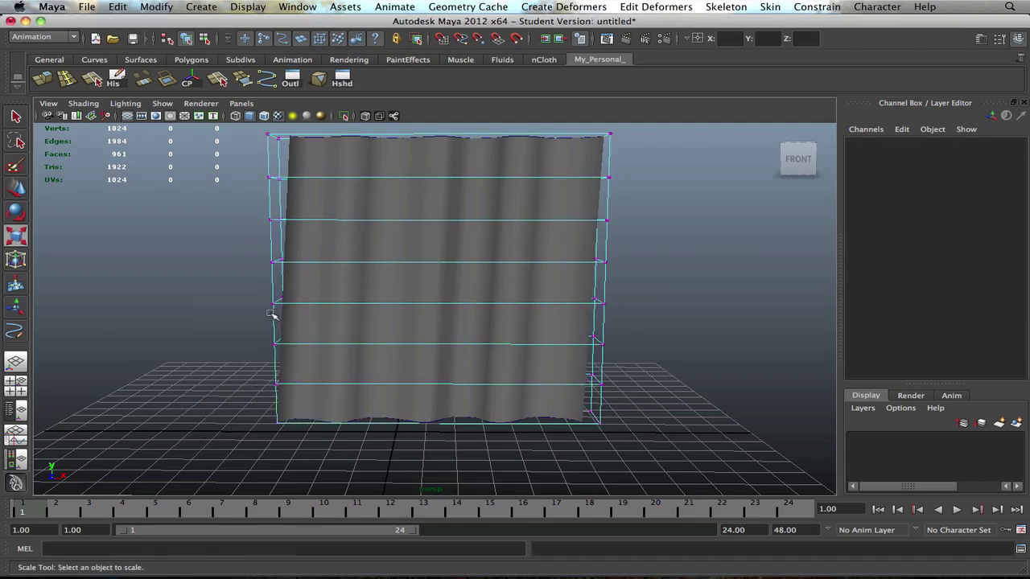
Reframe the view and glance at the 500.jpg reference photo in Preview
{"action": "middle_click_drag", "start_coordinate": [285, 324], "coordinate": [328, 344], "text": "alt"}
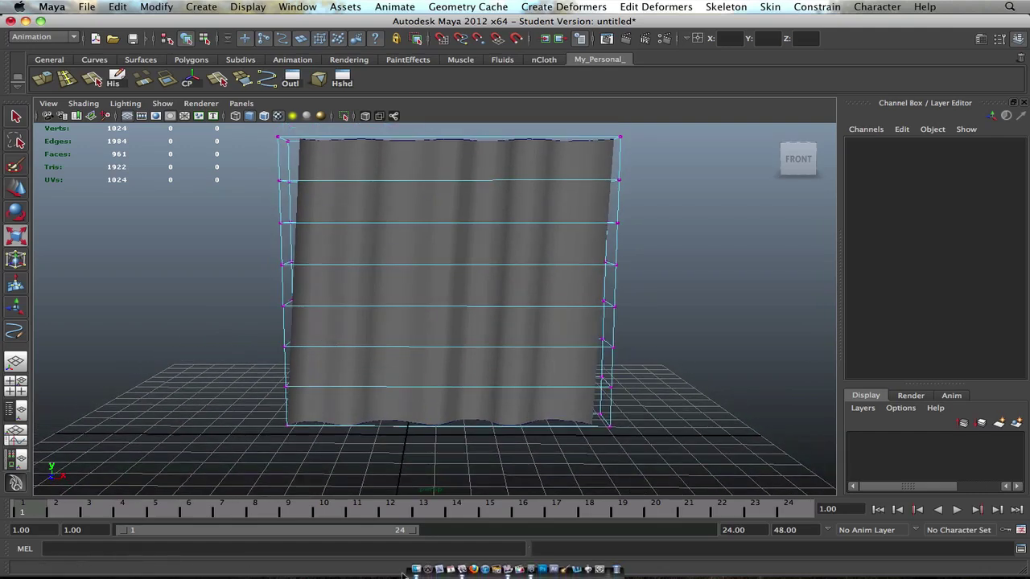
{"action": "left_click", "coordinate": [461, 570]}
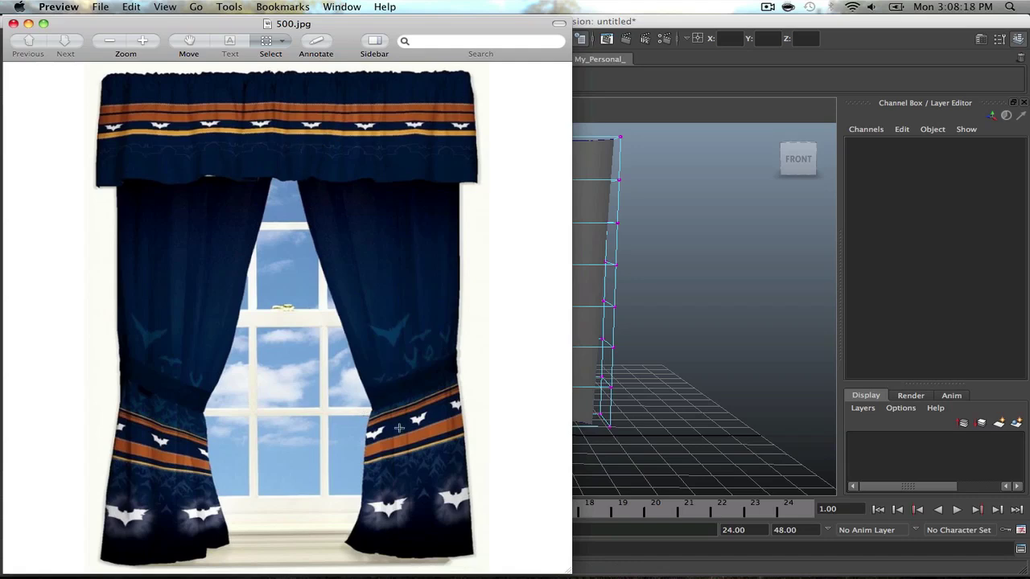
{"action": "left_click", "coordinate": [28, 24]}
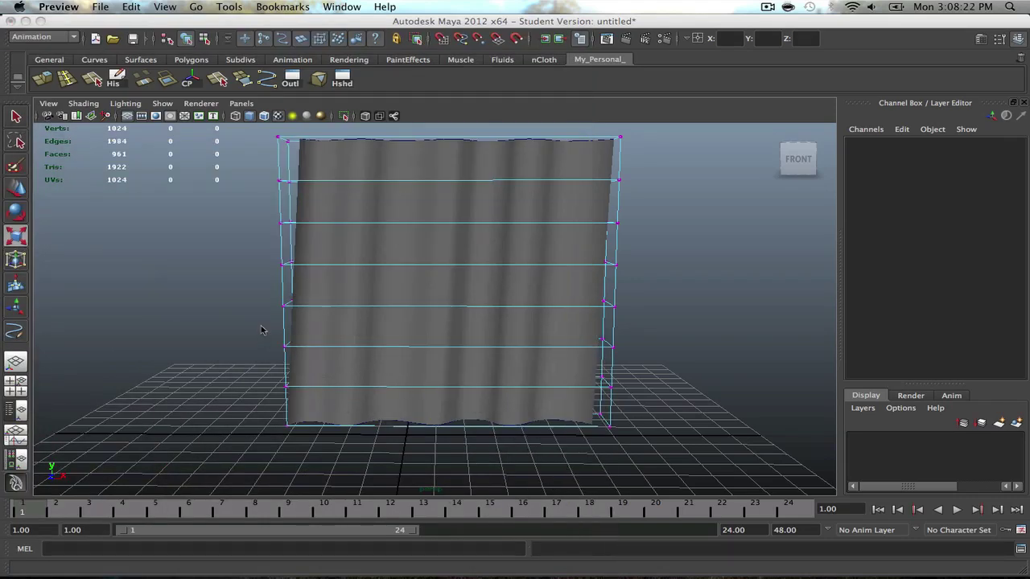
Select the lower-left column of lattice points and move them right along X
{"action": "left_click_drag", "start_coordinate": [251, 290], "coordinate": [320, 458]}
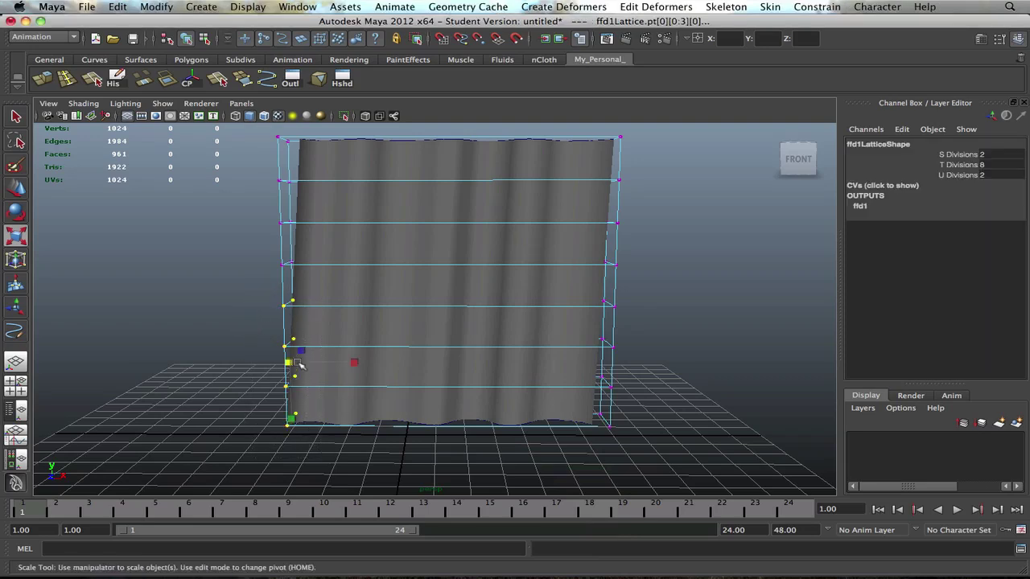
{"action": "key", "text": "w"}
{"action": "left_click_drag", "start_coordinate": [338, 364], "coordinate": [568, 386]}
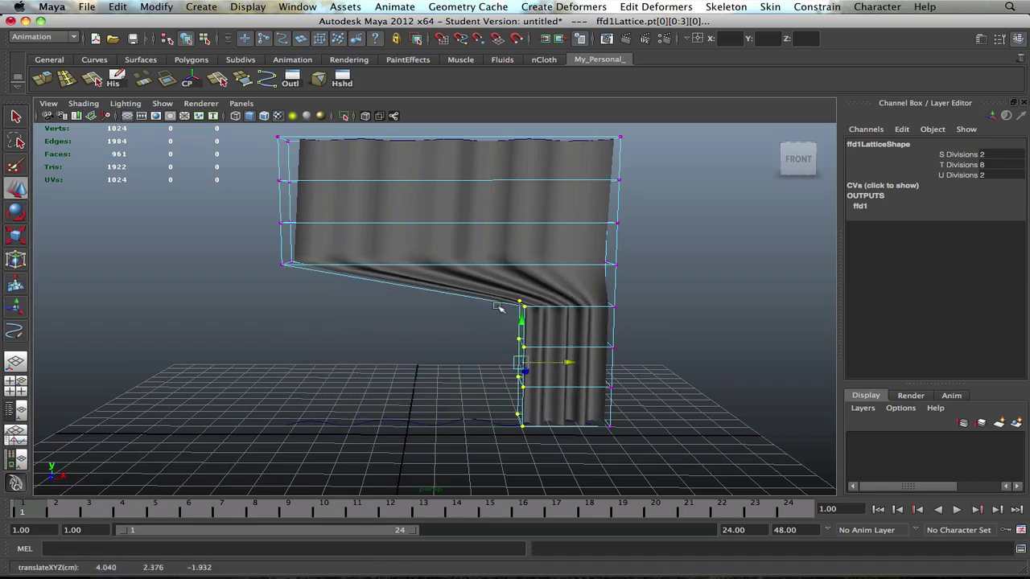
{"action": "scroll", "coordinate": [581, 359], "scroll_direction": "up", "scroll_amount": 3}
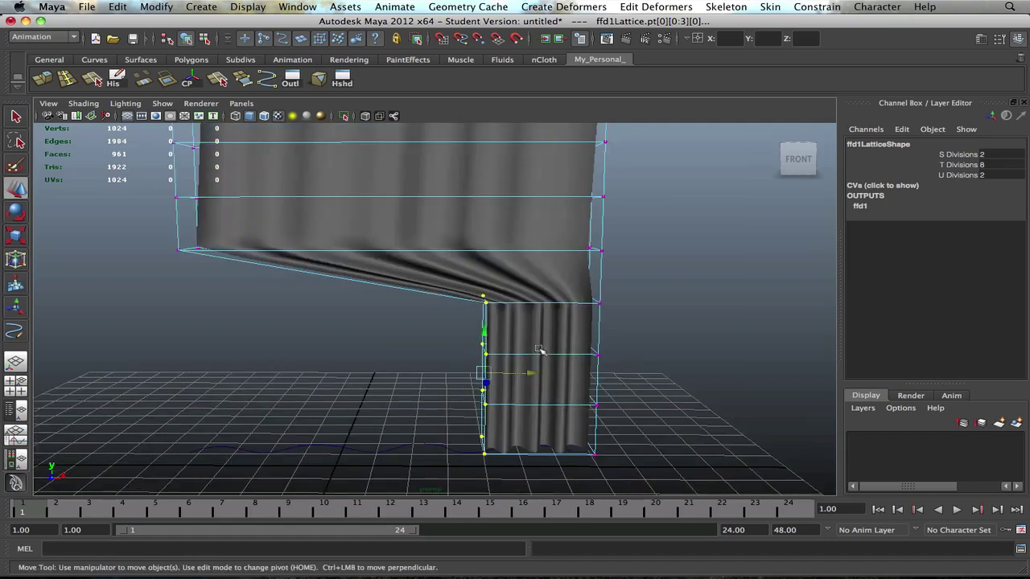
{"action": "scroll", "coordinate": [515, 347], "scroll_direction": "down", "scroll_amount": 3}
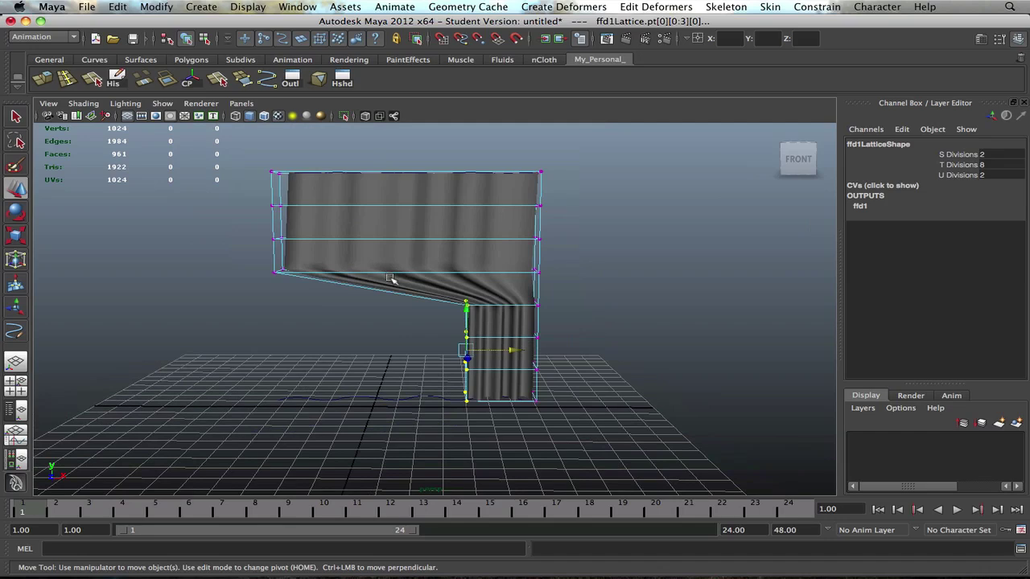
{"action": "scroll", "coordinate": [273, 264], "scroll_direction": "up", "scroll_amount": 3}
Push each higher row's left lattice points right, up to the top row, sloping the edge
{"action": "left_click_drag", "start_coordinate": [150, 231], "coordinate": [195, 256]}
{"action": "scroll", "coordinate": [265, 275], "scroll_direction": "down", "scroll_amount": 3}
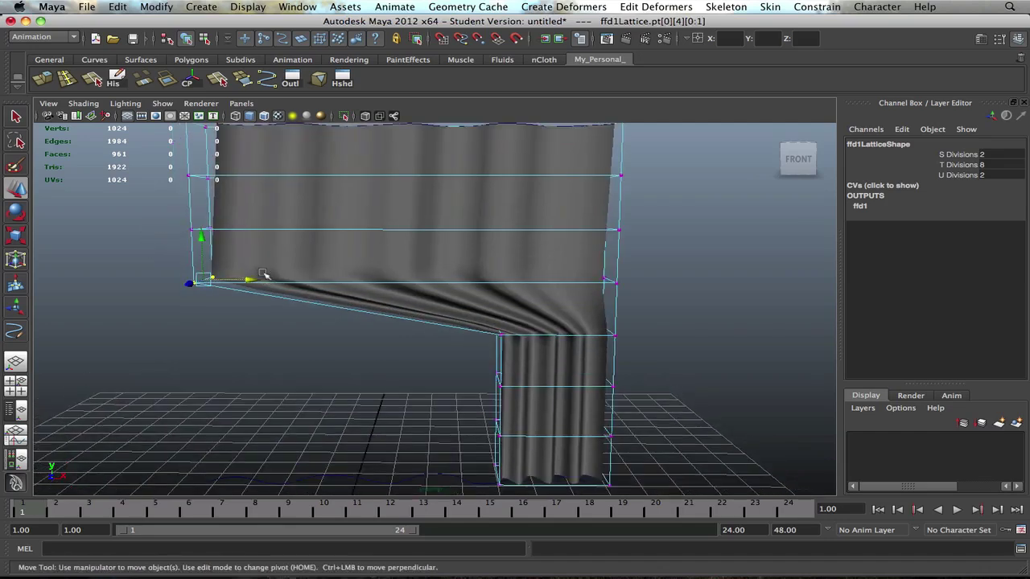
{"action": "scroll", "coordinate": [322, 295], "scroll_direction": "up", "scroll_amount": 2}
{"action": "scroll", "coordinate": [322, 295], "scroll_direction": "up", "scroll_amount": 2}
{"action": "scroll", "coordinate": [322, 296], "scroll_direction": "down", "scroll_amount": 2}
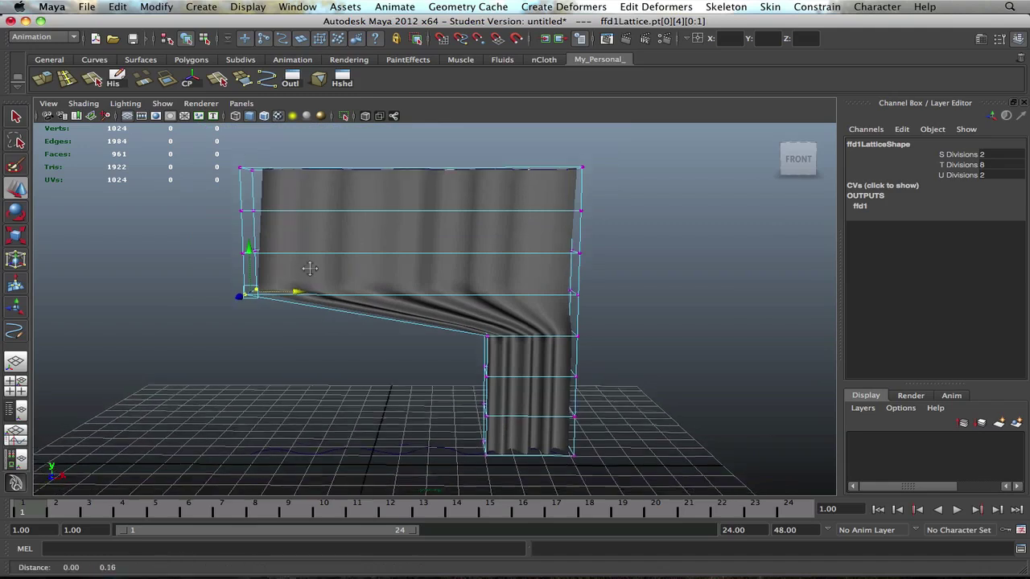
{"action": "left_click_drag", "start_coordinate": [304, 292], "coordinate": [472, 308]}
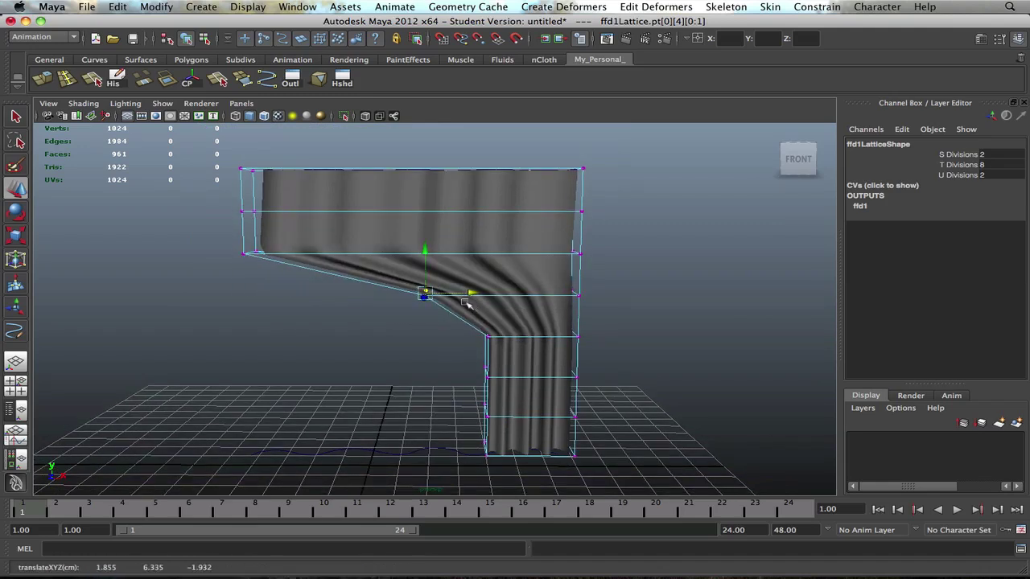
{"action": "left_click_drag", "start_coordinate": [235, 235], "coordinate": [456, 281]}
{"action": "left_click_drag", "start_coordinate": [231, 202], "coordinate": [412, 227]}
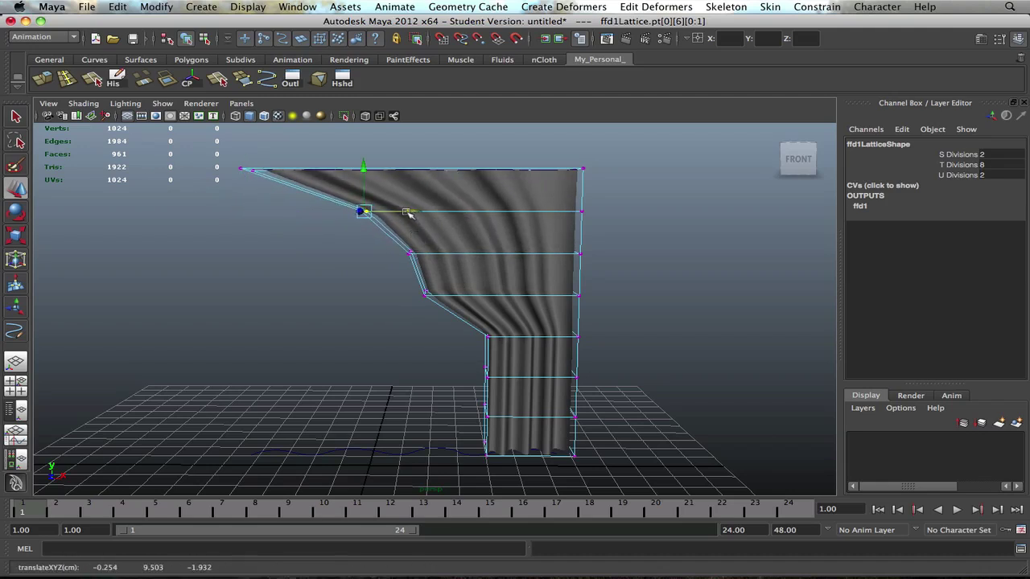
{"action": "middle_click_drag", "start_coordinate": [411, 214], "coordinate": [408, 224], "text": "alt"}
{"action": "left_click_drag", "start_coordinate": [243, 176], "coordinate": [389, 197]}
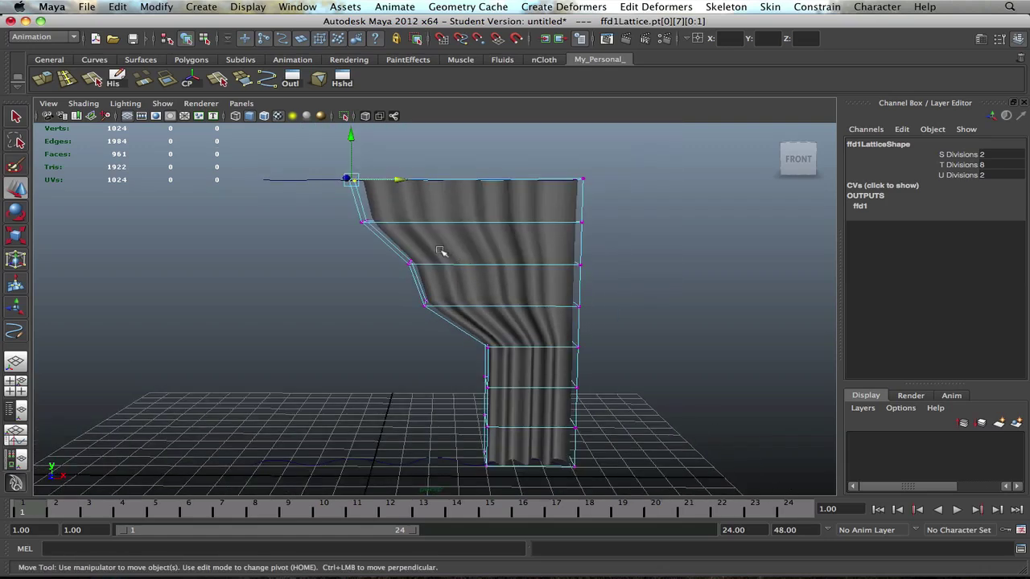
{"action": "middle_click_drag", "start_coordinate": [440, 252], "coordinate": [449, 362], "text": "alt"}
Nudge individual sloped-edge points right to smooth the drape, then check the reference photo
{"action": "left_click", "coordinate": [403, 279]}
{"action": "left_click_drag", "start_coordinate": [450, 290], "coordinate": [475, 290]}
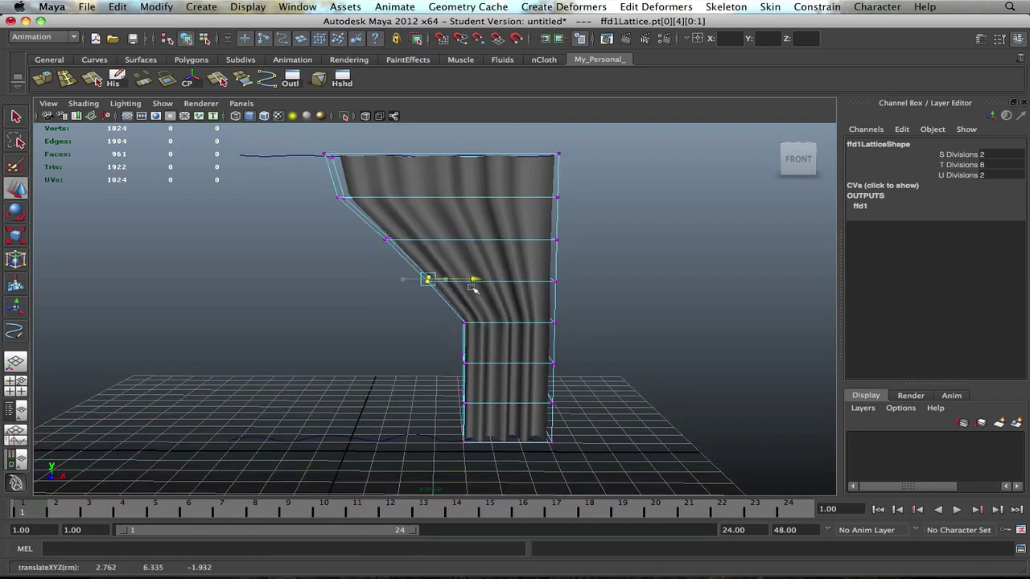
{"action": "left_click", "coordinate": [386, 239]}
{"action": "left_click_drag", "start_coordinate": [430, 239], "coordinate": [443, 240]}
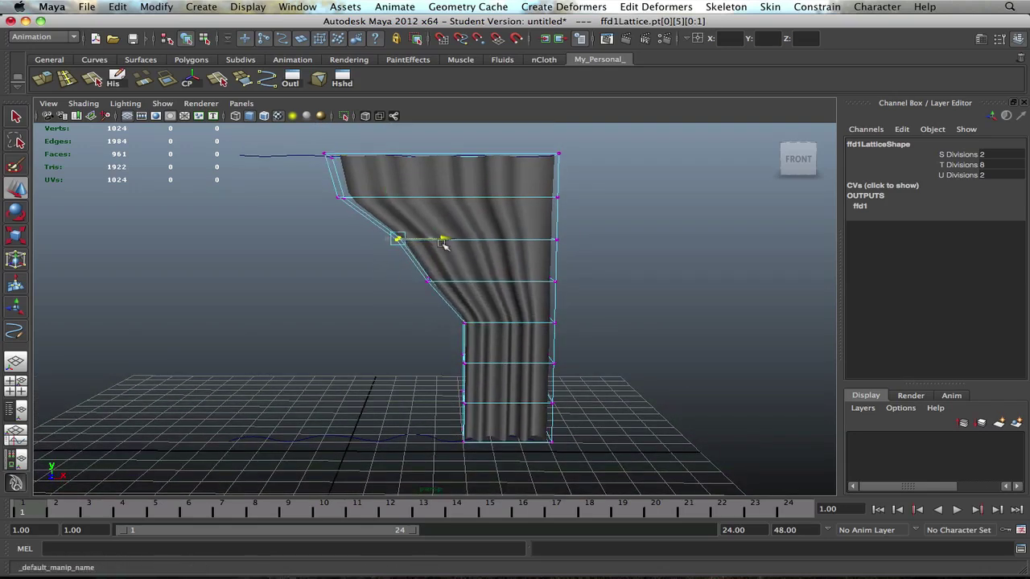
{"action": "left_click", "coordinate": [340, 198]}
{"action": "left_click_drag", "start_coordinate": [383, 198], "coordinate": [396, 203]}
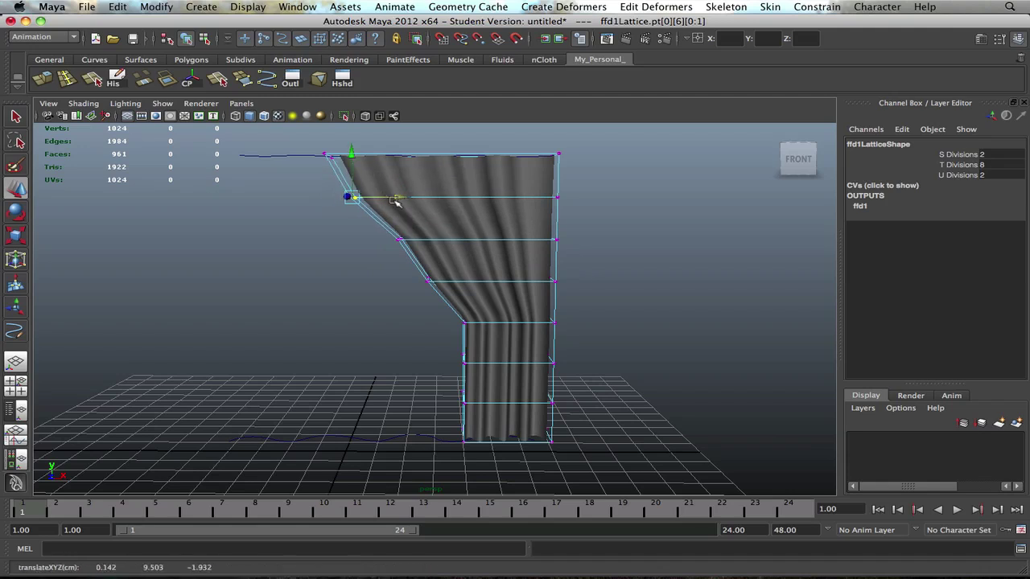
{"action": "left_click", "coordinate": [325, 153]}
{"action": "left_click_drag", "start_coordinate": [379, 156], "coordinate": [376, 157]}
{"action": "middle_click_drag", "start_coordinate": [538, 298], "coordinate": [535, 321], "text": "alt"}
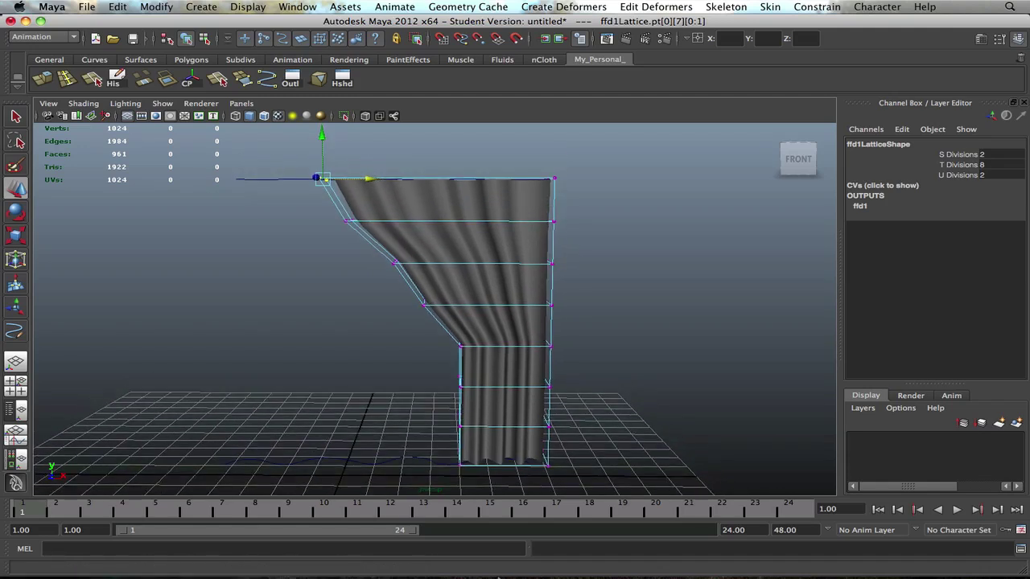
{"action": "left_click", "coordinate": [462, 572]}
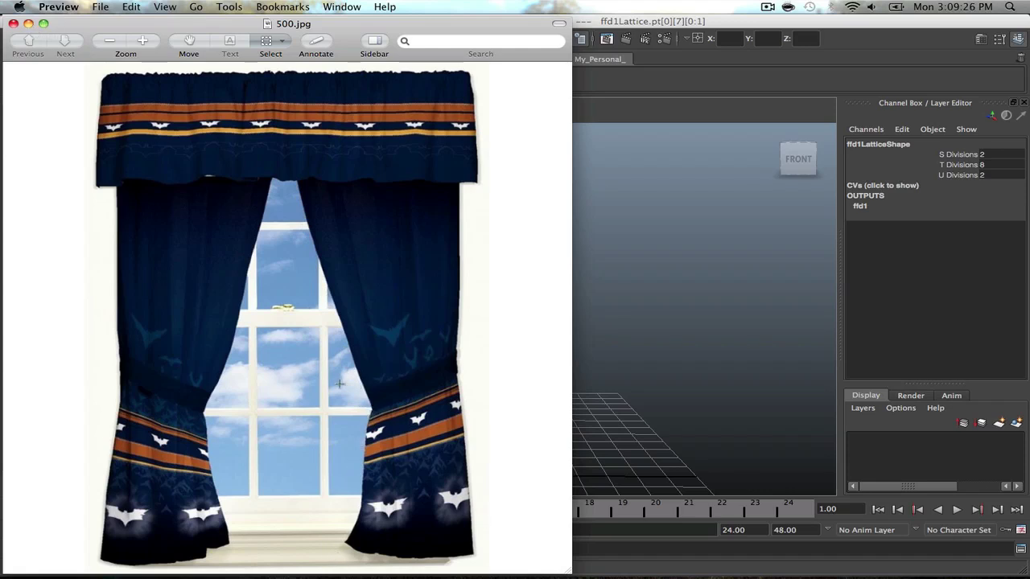
Mark the tie-back area on the 500.jpg reference photo in Preview
{"action": "left_click_drag", "start_coordinate": [339, 384], "coordinate": [480, 431]}
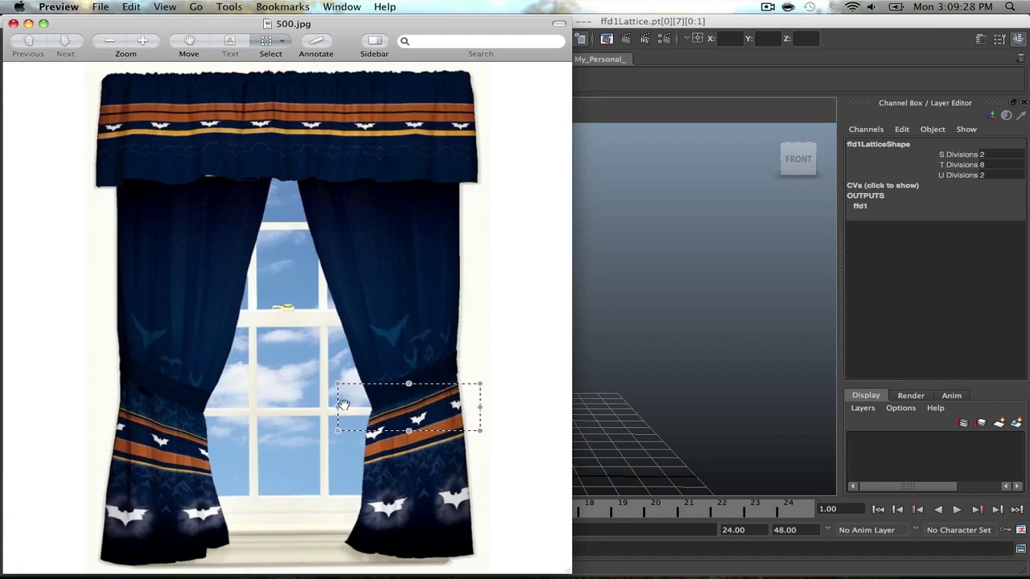
Back in Maya, pull the two lower-left ffd1Lattice points out to the left
{"action": "left_click", "coordinate": [28, 23]}
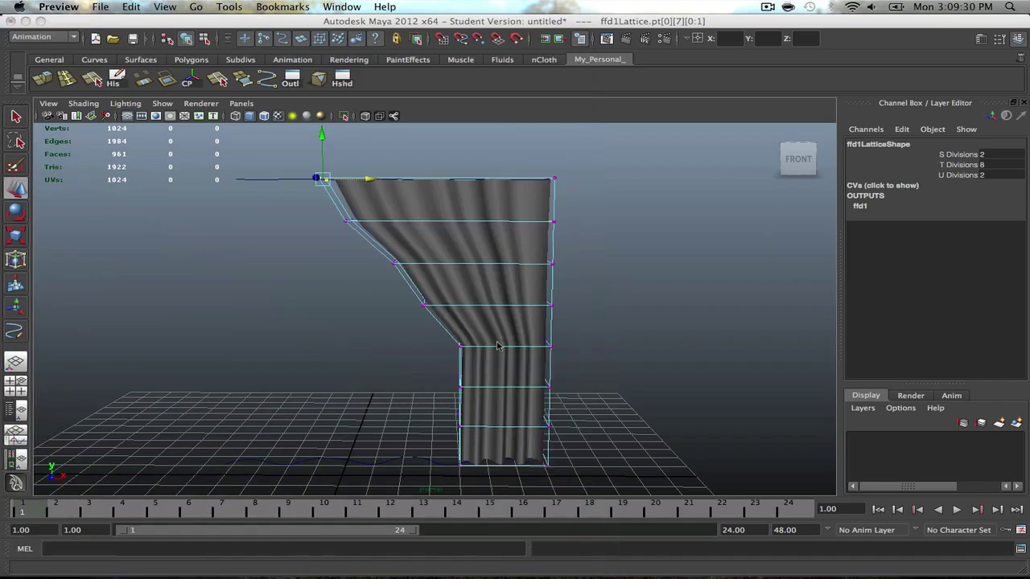
{"action": "scroll", "coordinate": [497, 346], "scroll_direction": "up", "scroll_amount": 2}
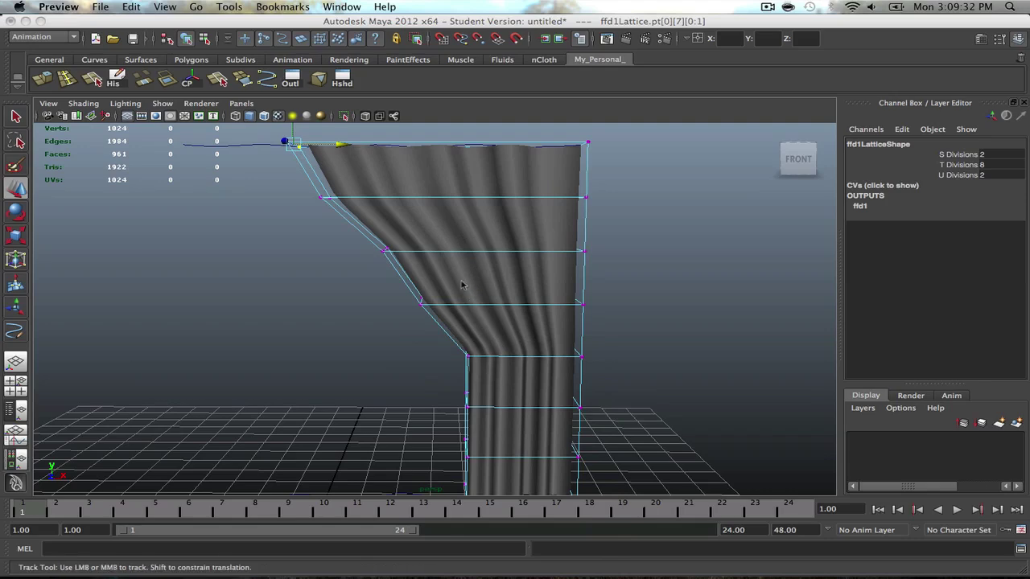
{"action": "left_click", "coordinate": [625, 310]}
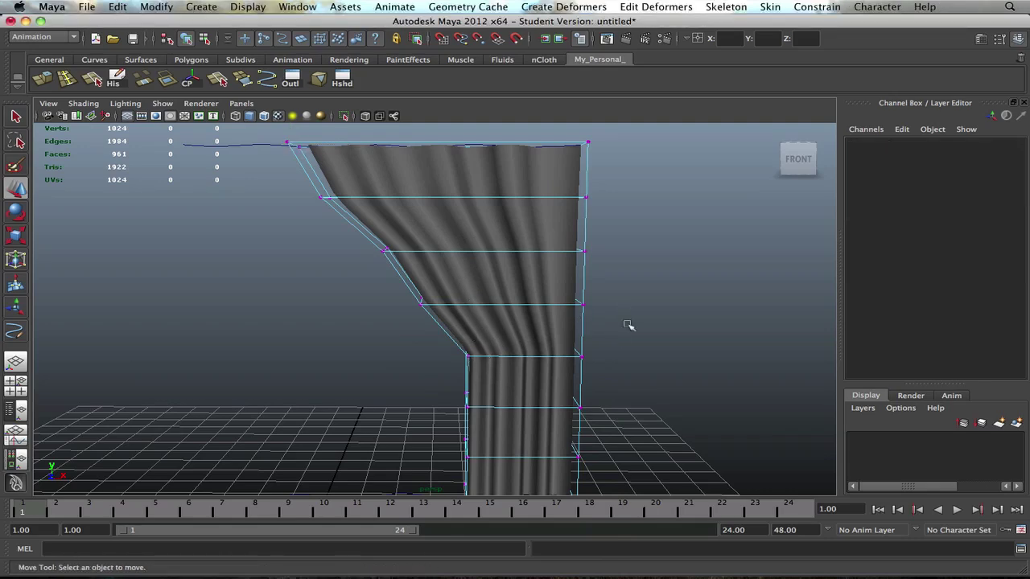
{"action": "middle_click_drag", "start_coordinate": [631, 324], "coordinate": [593, 266], "text": "alt"}
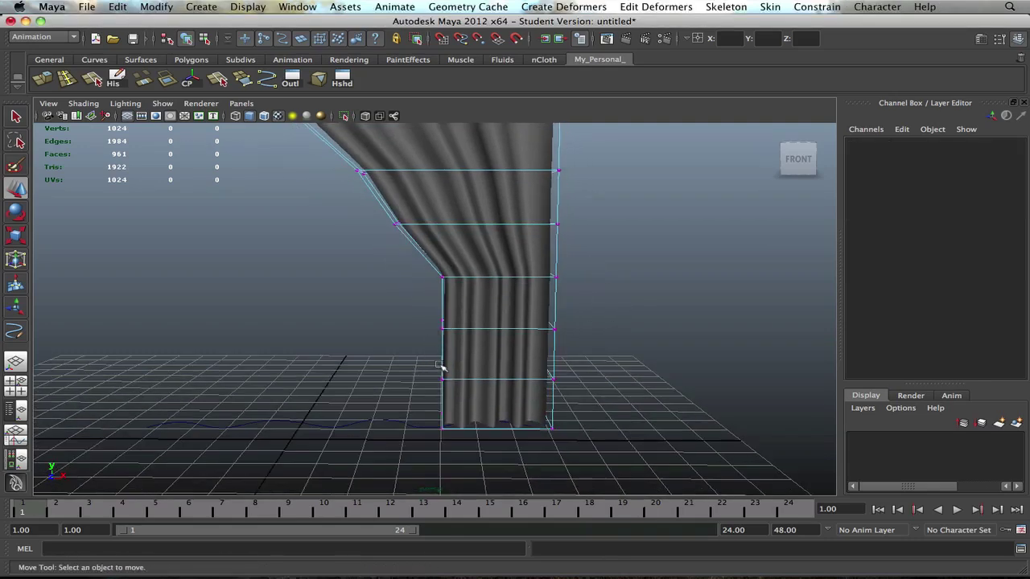
{"action": "left_click_drag", "start_coordinate": [418, 357], "coordinate": [478, 455]}
{"action": "left_click_drag", "start_coordinate": [492, 399], "coordinate": [474, 400]}
Nudge the middle-left lattice row left and push the bottom-left points out to flare the hem
{"action": "left_click_drag", "start_coordinate": [411, 305], "coordinate": [476, 324]}
{"action": "left_click_drag", "start_coordinate": [419, 268], "coordinate": [526, 317]}
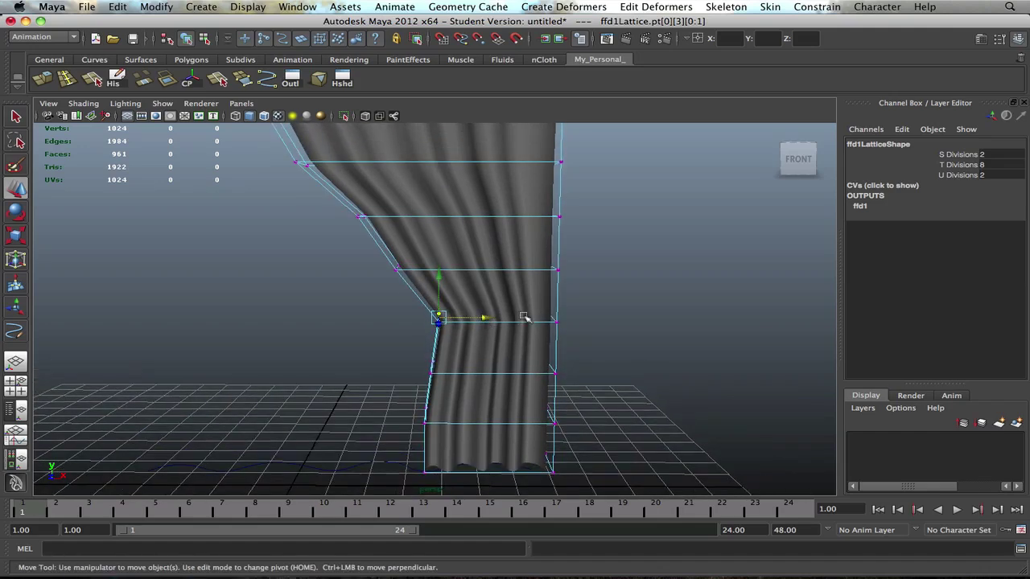
{"action": "left_click", "coordinate": [574, 379]}
{"action": "left_click_drag", "start_coordinate": [574, 379], "coordinate": [522, 364], "text": "alt"}
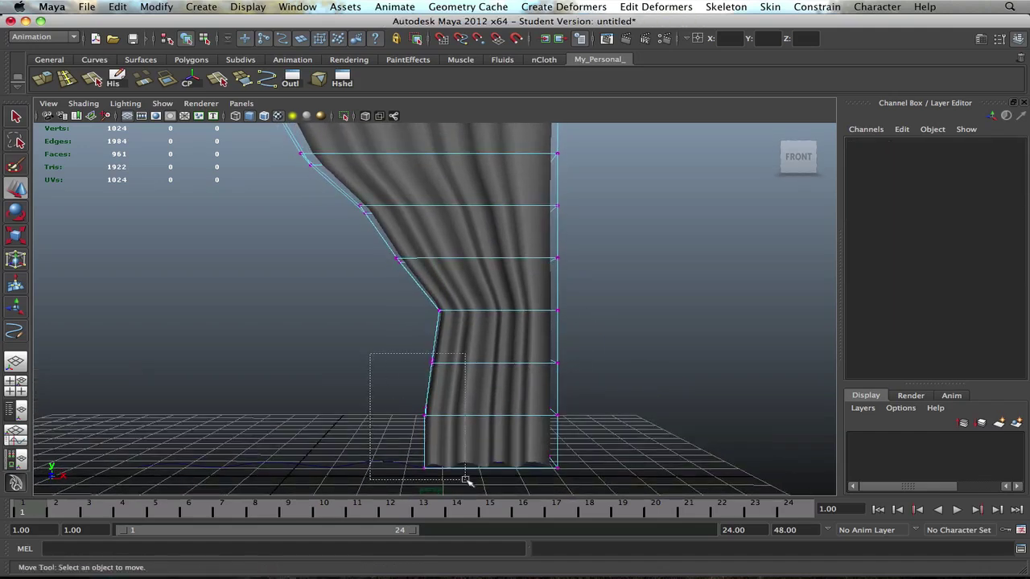
{"action": "left_click_drag", "start_coordinate": [465, 479], "coordinate": [466, 480]}
{"action": "left_click_drag", "start_coordinate": [480, 414], "coordinate": [465, 411]}
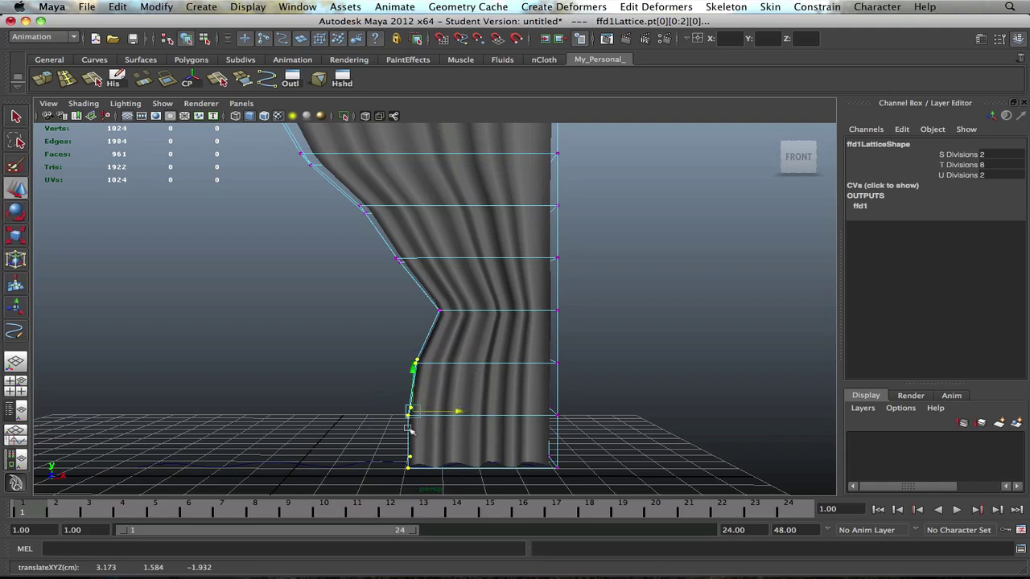
{"action": "left_click_drag", "start_coordinate": [381, 493], "coordinate": [434, 394]}
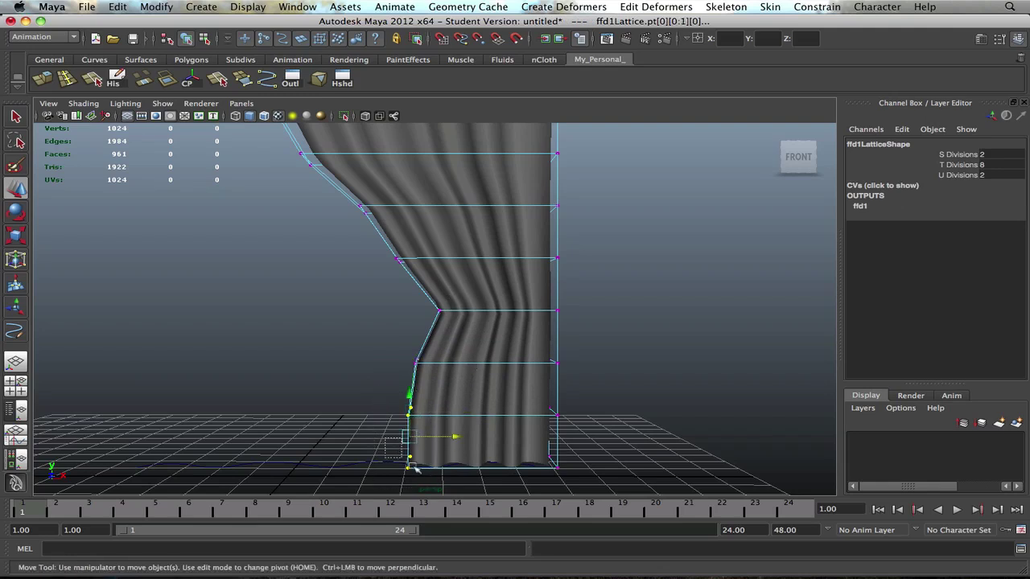
{"action": "left_click_drag", "start_coordinate": [393, 453], "coordinate": [448, 464]}
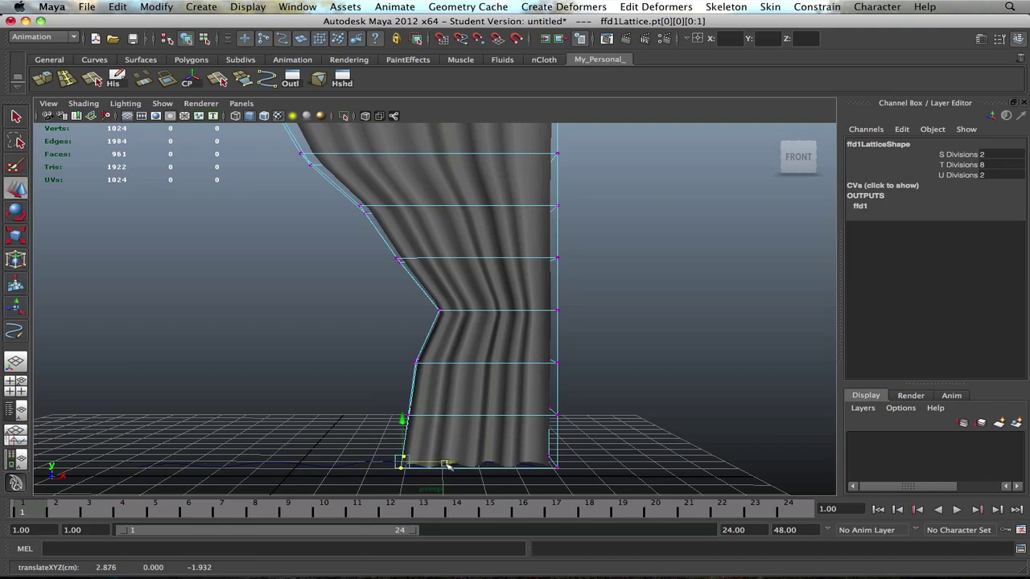
Slide the upper-left lattice point and top-left corner to the right along X
{"action": "scroll", "coordinate": [448, 464], "scroll_direction": "down", "scroll_amount": 2}
{"action": "scroll", "coordinate": [450, 342], "scroll_direction": "up", "scroll_amount": 4}
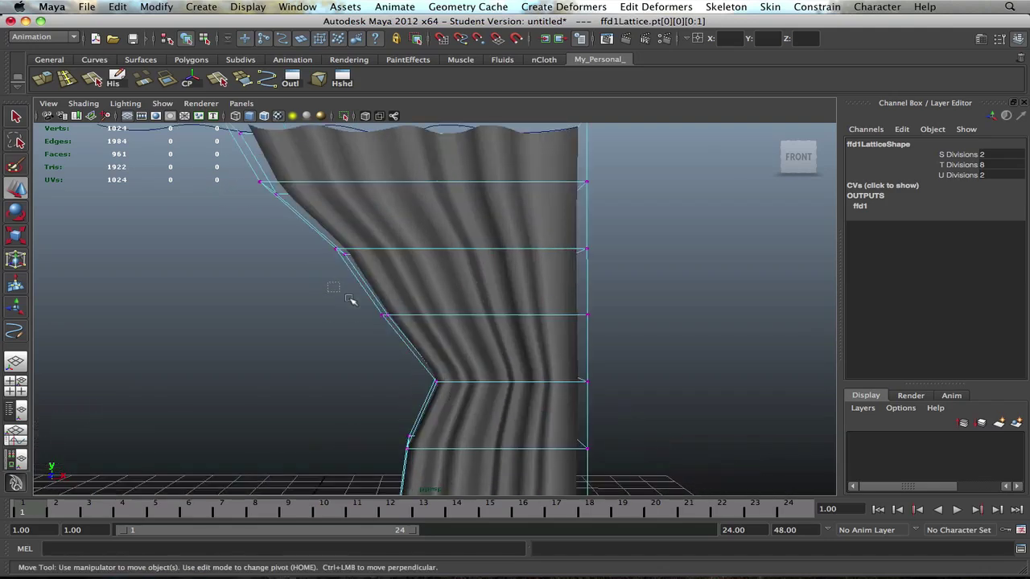
{"action": "left_click_drag", "start_coordinate": [350, 299], "coordinate": [434, 313]}
{"action": "left_click_drag", "start_coordinate": [320, 226], "coordinate": [401, 254]}
{"action": "middle_click_drag", "start_coordinate": [401, 254], "coordinate": [435, 311], "text": "alt"}
{"action": "left_click_drag", "start_coordinate": [278, 225], "coordinate": [364, 247]}
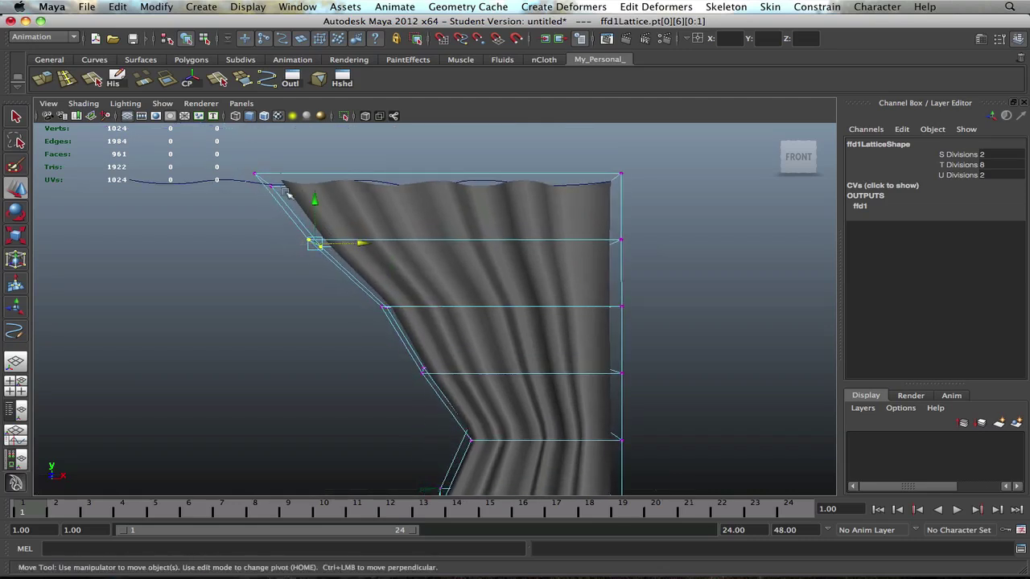
{"action": "left_click_drag", "start_coordinate": [245, 163], "coordinate": [325, 184]}
{"action": "scroll", "coordinate": [375, 271], "scroll_direction": "down", "scroll_amount": 5}
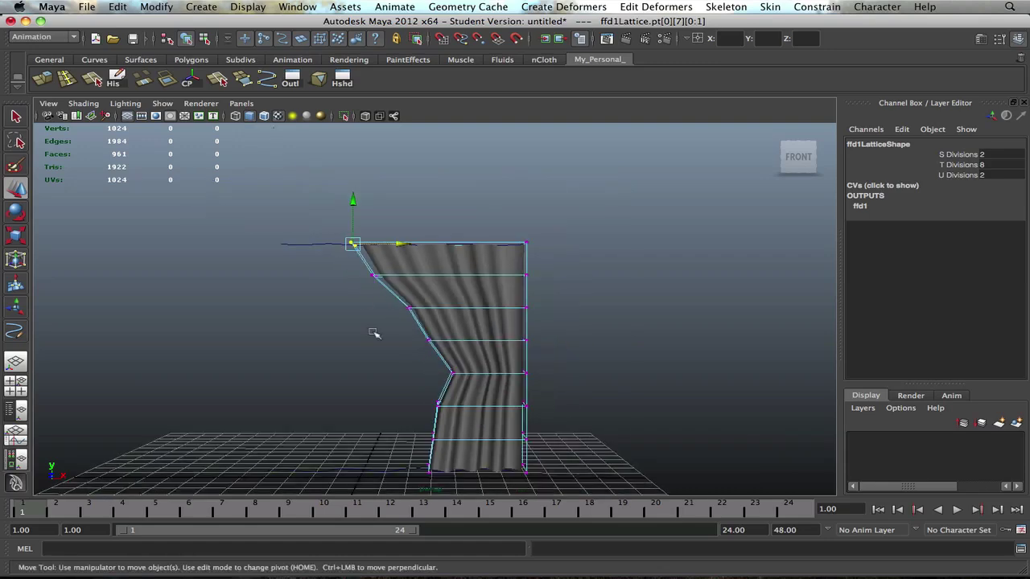
{"action": "scroll", "coordinate": [407, 338], "scroll_direction": "up", "scroll_amount": 3}
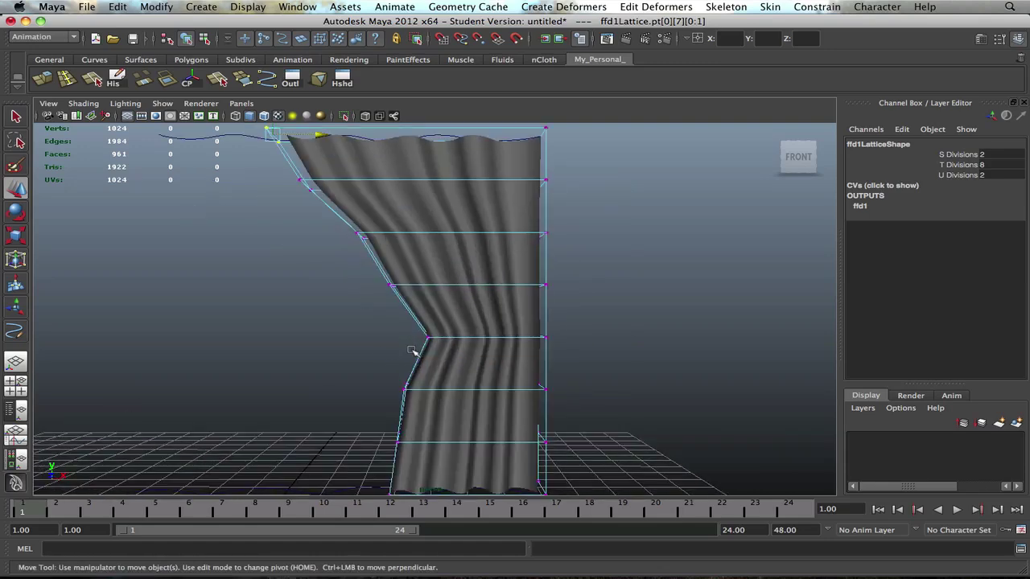
{"action": "scroll", "coordinate": [413, 352], "scroll_direction": "down", "scroll_amount": 2}
{"action": "mouse_move", "coordinate": [433, 571]}
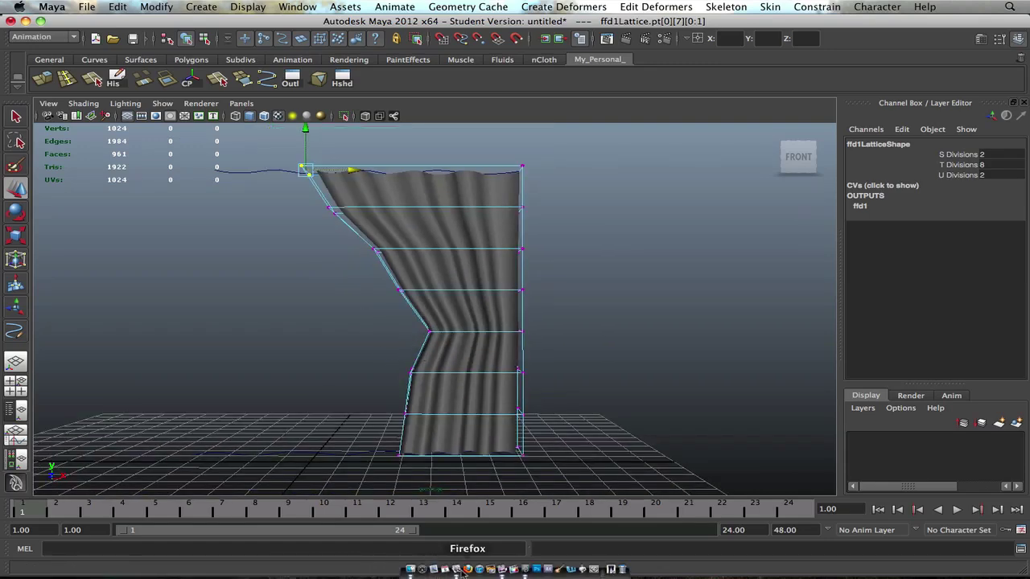
{"action": "left_click", "coordinate": [611, 570]}
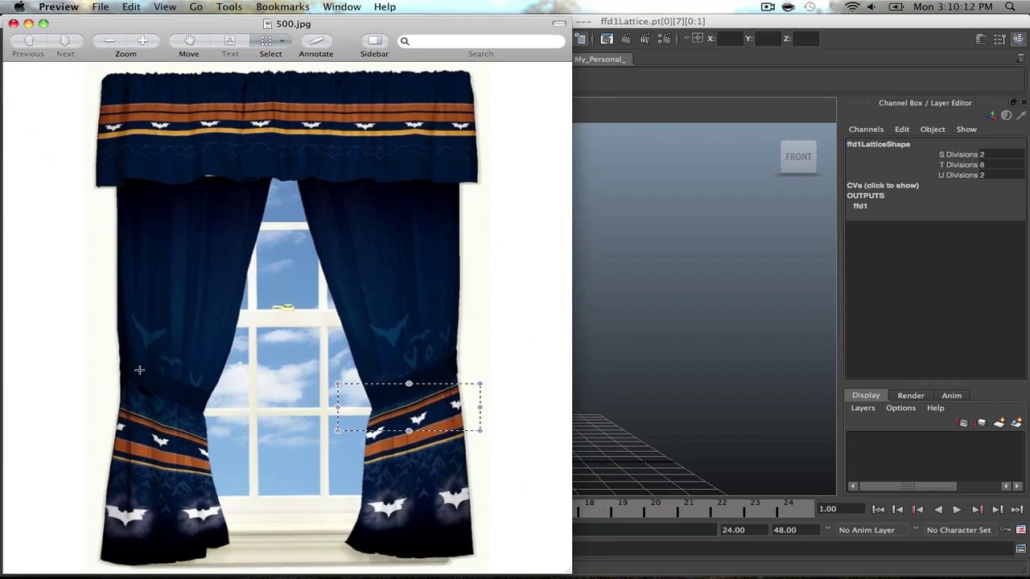
{"action": "left_click_drag", "start_coordinate": [105, 341], "coordinate": [233, 417]}
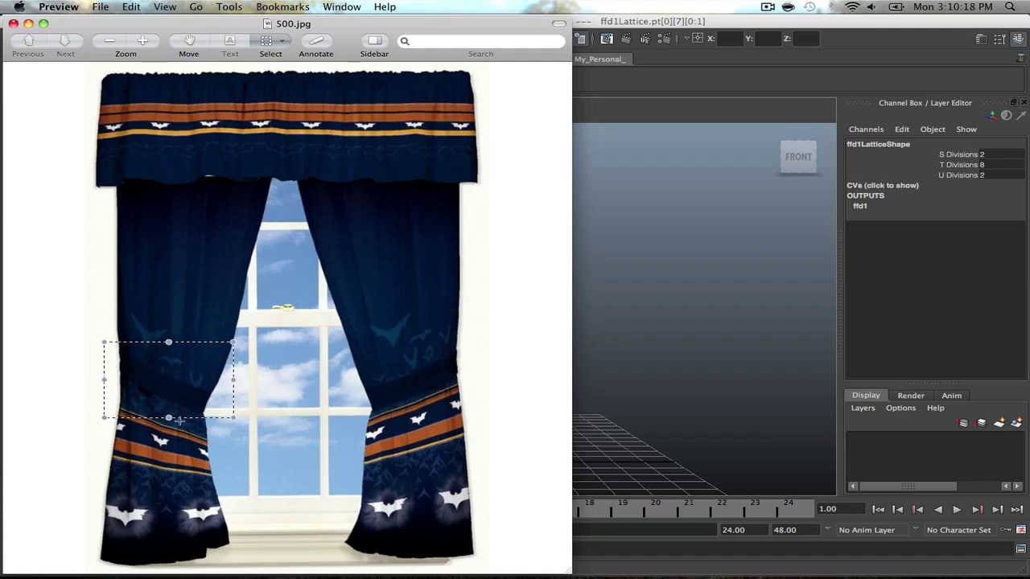
{"action": "left_click", "coordinate": [27, 23]}
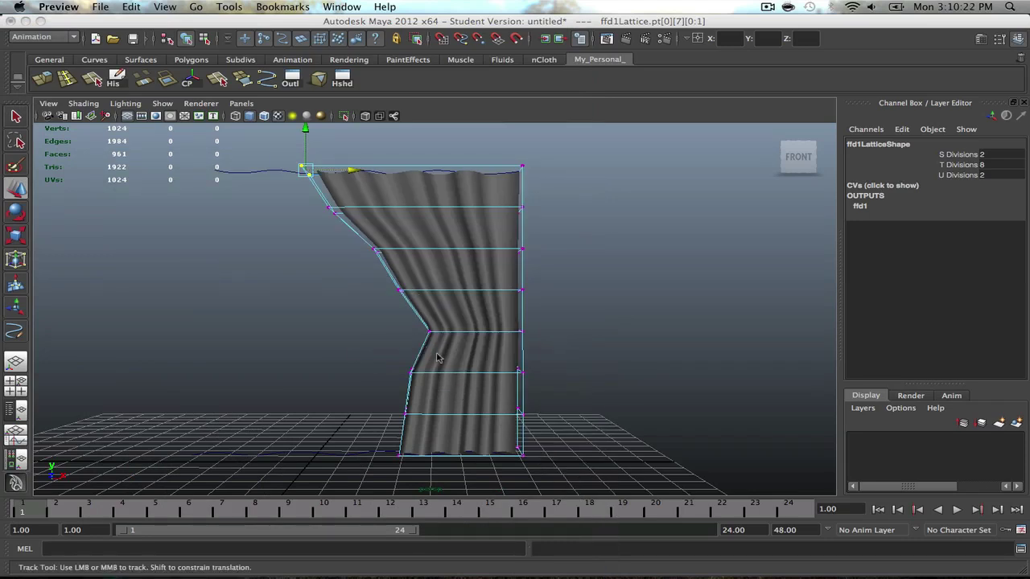
From an angled perspective view, draw a Poly Torus on the grid
{"action": "left_click", "coordinate": [328, 390]}
{"action": "left_click_drag", "start_coordinate": [322, 404], "coordinate": [387, 398], "text": "alt"}
{"action": "scroll", "coordinate": [387, 398], "scroll_direction": "up", "scroll_amount": 5}
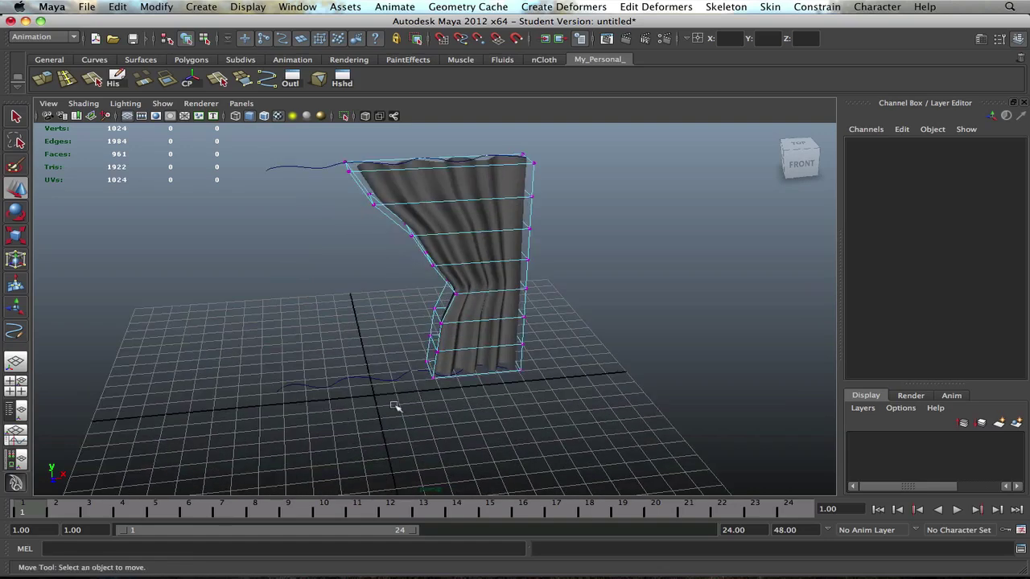
{"action": "right_click_drag", "start_coordinate": [404, 399], "coordinate": [439, 411], "text": "shift"}
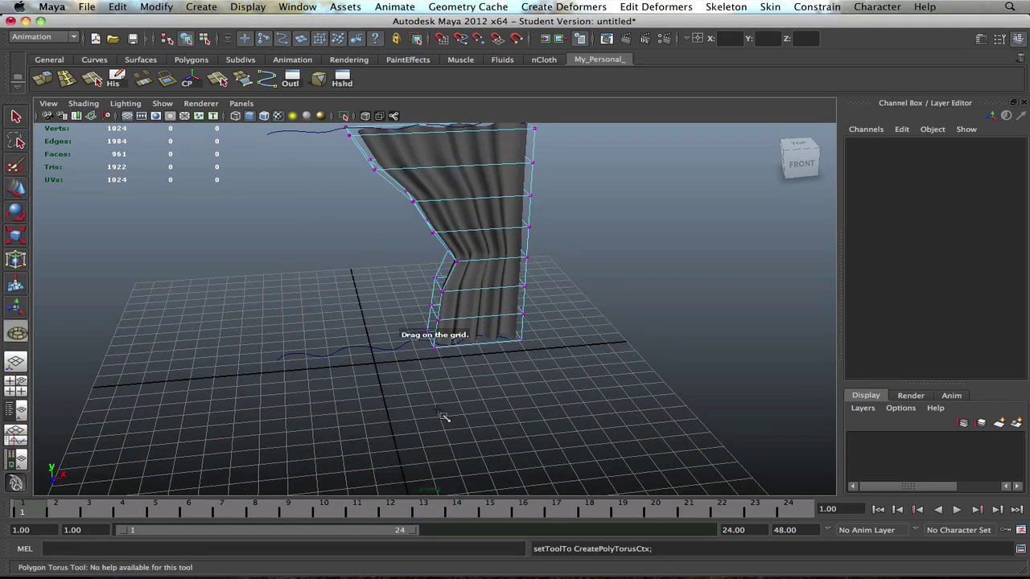
{"action": "left_click_drag", "start_coordinate": [424, 407], "coordinate": [432, 235]}
Raise the torus to curtain height and shift it left onto the curtain
{"action": "key", "text": "w"}
{"action": "left_click_drag", "start_coordinate": [432, 235], "coordinate": [502, 261], "text": "alt"}
{"action": "key", "text": "r"}
{"action": "key", "text": "w"}
{"action": "left_click_drag", "start_coordinate": [544, 301], "coordinate": [459, 263]}
{"action": "scroll", "coordinate": [524, 309], "scroll_direction": "up", "scroll_amount": 3}
Scale and nudge pTorus1 around the pinch to scale 0.953, 1.304, 0.342
{"action": "key", "text": "e"}
{"action": "key", "text": "r"}
{"action": "key", "text": "w"}
{"action": "key", "text": "r"}
{"action": "key", "text": "w"}
{"action": "left_click_drag", "start_coordinate": [511, 299], "coordinate": [449, 286]}
{"action": "key", "text": "e"}
{"action": "key", "text": "r"}
{"action": "key", "text": "w"}
{"action": "key", "text": "r"}
Select ffd1Lattice and switch it to Lattice Point editing
{"action": "left_click", "coordinate": [576, 278]}
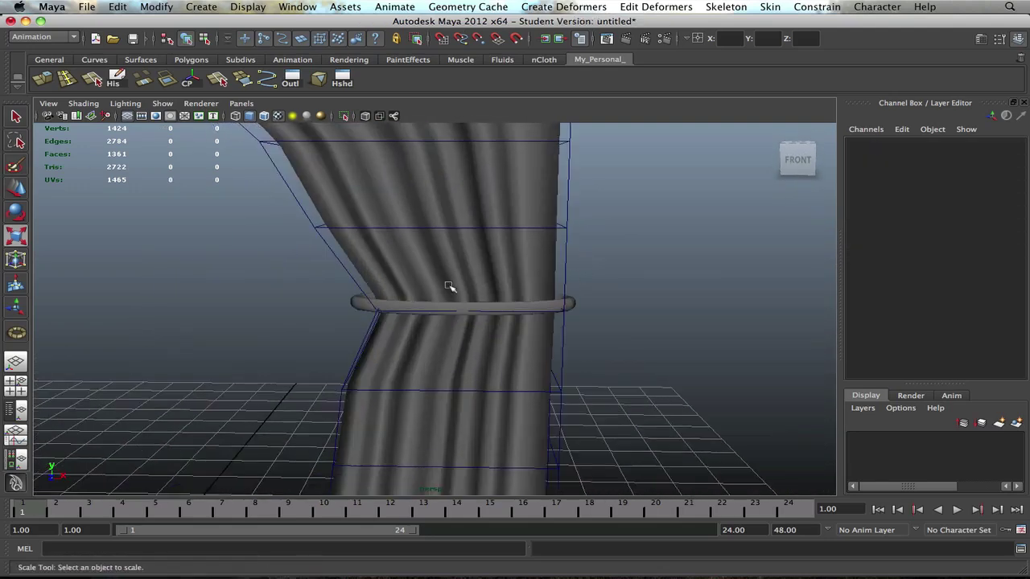
{"action": "left_click", "coordinate": [435, 290]}
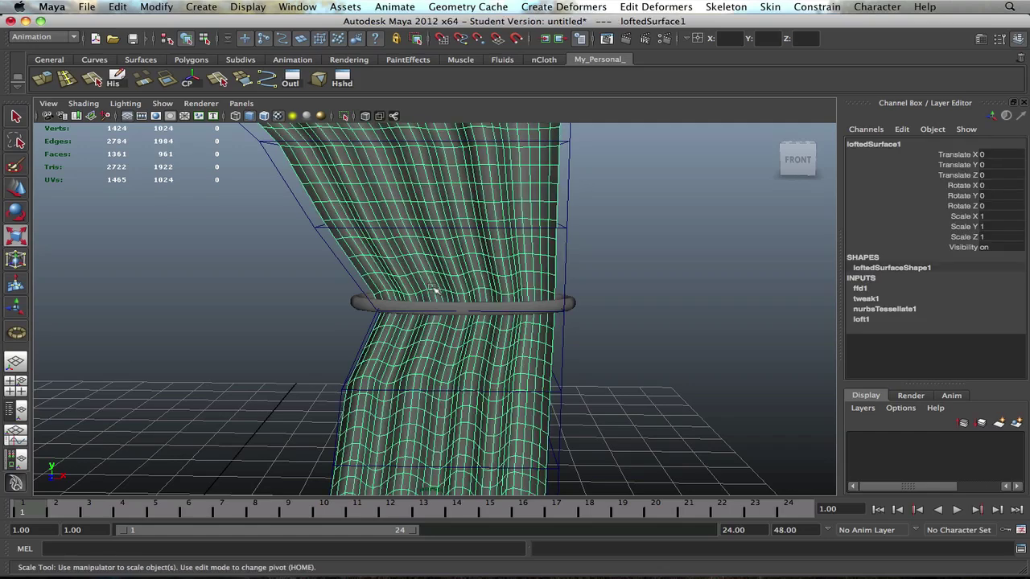
{"action": "left_click", "coordinate": [340, 260]}
{"action": "right_click", "coordinate": [315, 227]}
{"action": "right_click", "coordinate": [314, 227]}
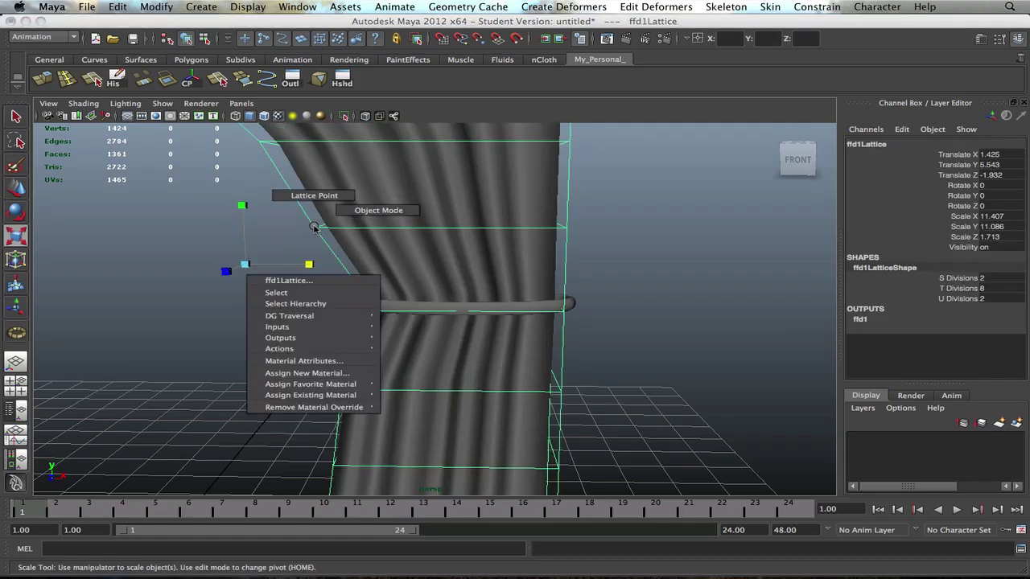
{"action": "left_click", "coordinate": [314, 196]}
Select the tie-back lattice row on both sides and scale it inward
{"action": "left_click_drag", "start_coordinate": [348, 294], "coordinate": [400, 338]}
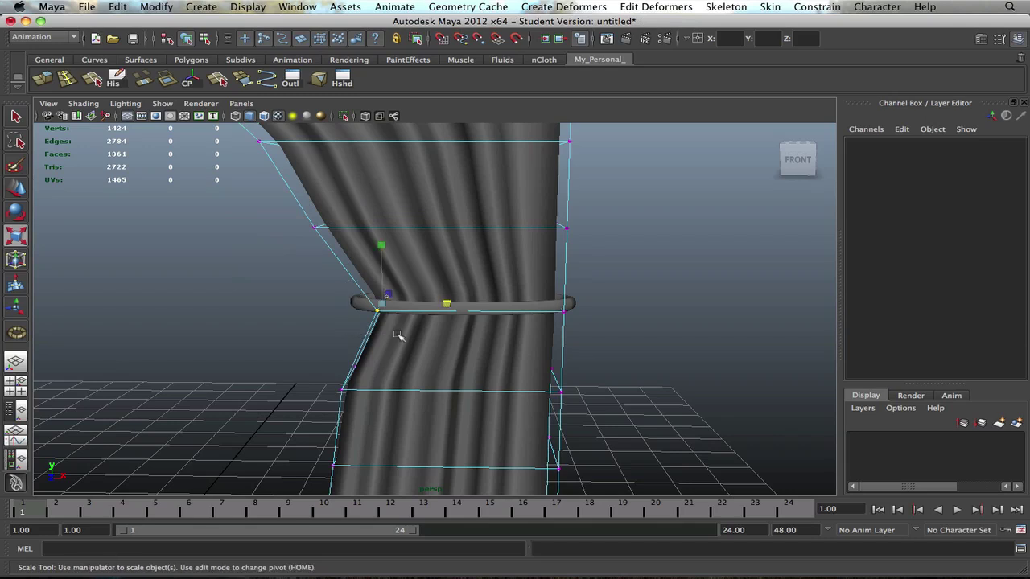
{"action": "key", "text": "w"}
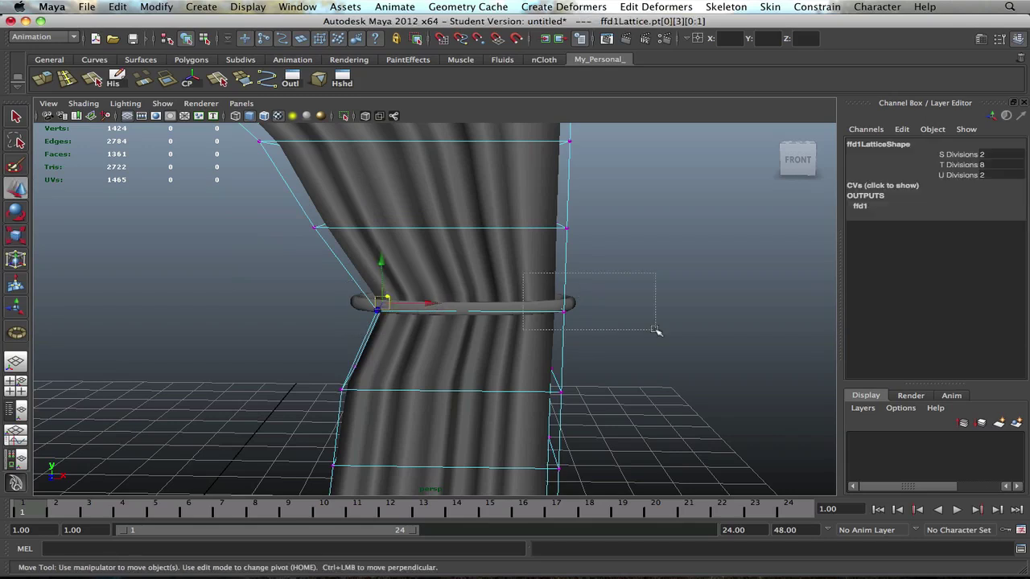
{"action": "left_click_drag", "start_coordinate": [655, 330], "coordinate": [655, 330], "text": "shift"}
{"action": "key", "text": "r"}
{"action": "left_click_drag", "start_coordinate": [497, 311], "coordinate": [454, 307]}
Orbit around the curtain, select pTorus1 at Scale X 0.757, then deselect to review the drape
{"action": "left_click", "coordinate": [619, 281]}
{"action": "scroll", "coordinate": [574, 310], "scroll_direction": "down", "scroll_amount": 3}
{"action": "left_click_drag", "start_coordinate": [575, 310], "coordinate": [499, 330], "text": "alt"}
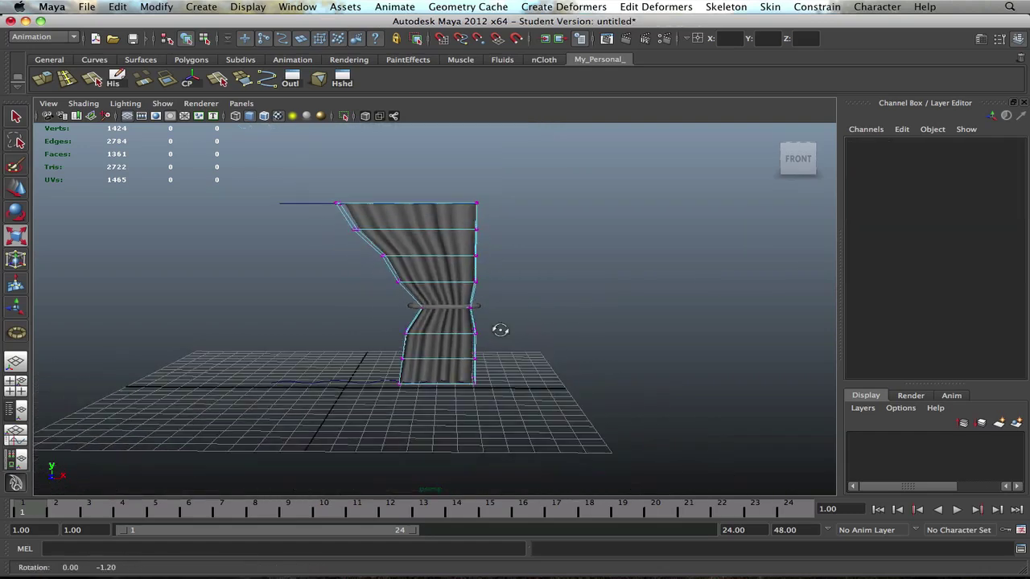
{"action": "scroll", "coordinate": [500, 330], "scroll_direction": "up", "scroll_amount": 5}
{"action": "left_click", "coordinate": [407, 304]}
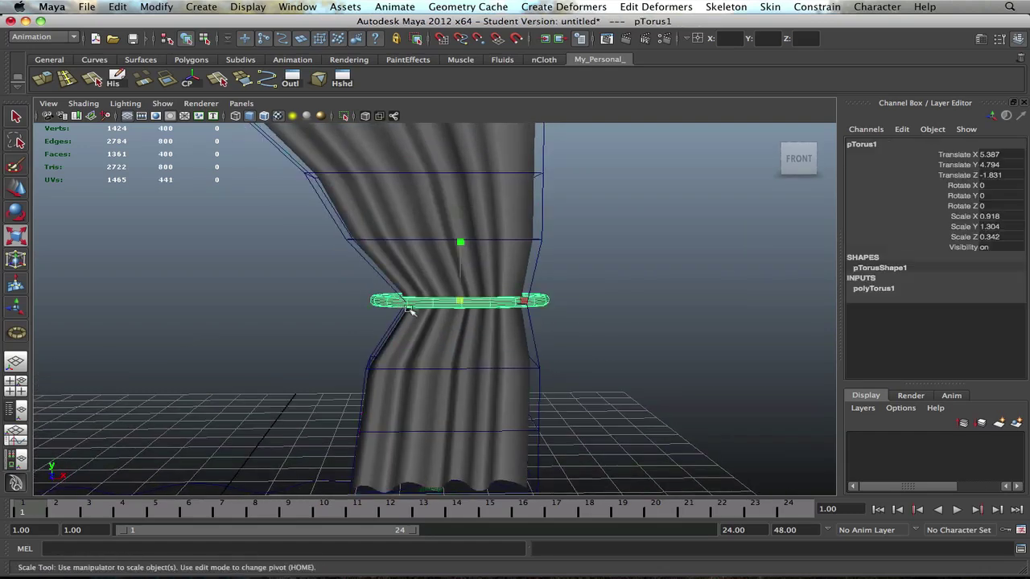
{"action": "left_click", "coordinate": [533, 292]}
{"action": "scroll", "coordinate": [531, 291], "scroll_direction": "down", "scroll_amount": 3}
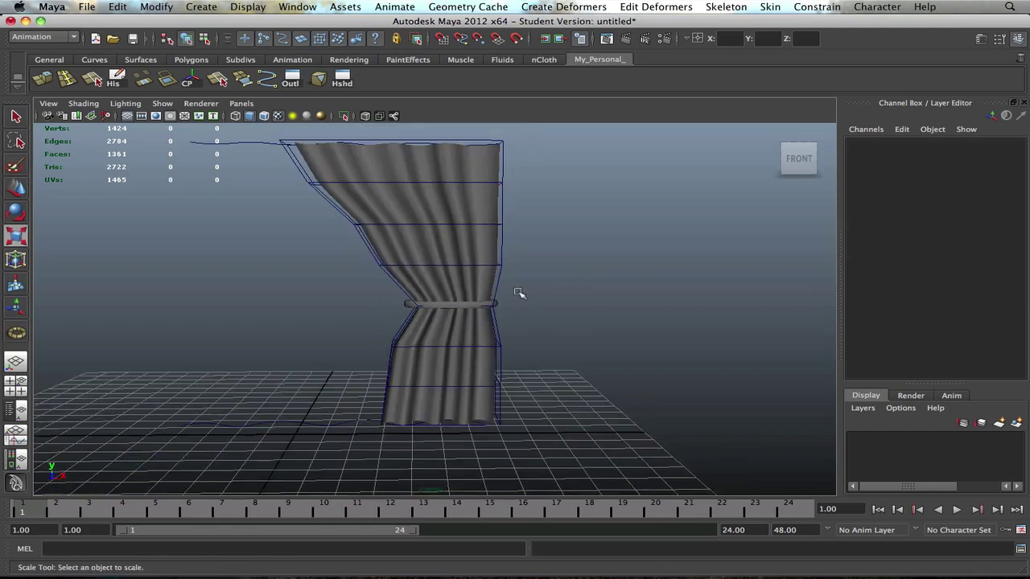
{"action": "scroll", "coordinate": [444, 330], "scroll_direction": "up", "scroll_amount": 6}
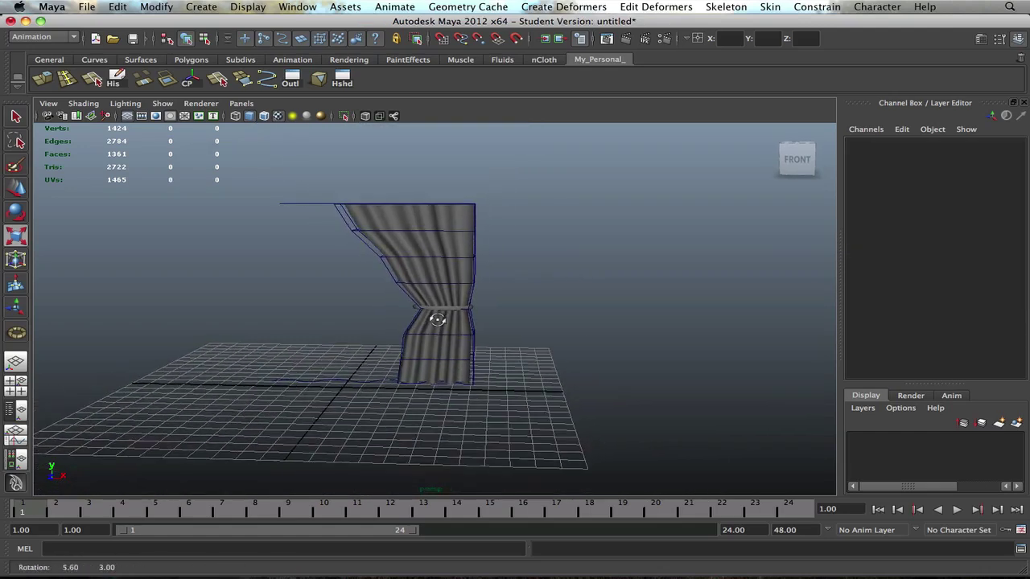